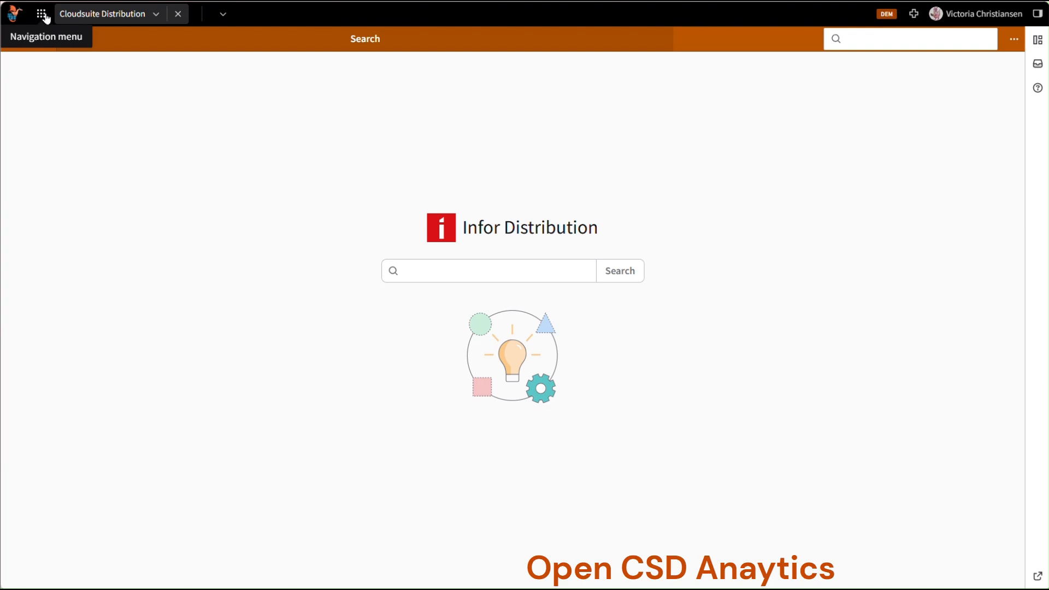
Step: Open the CSD Analytics application and go to its Visualizer to start a new report
click(42, 15)
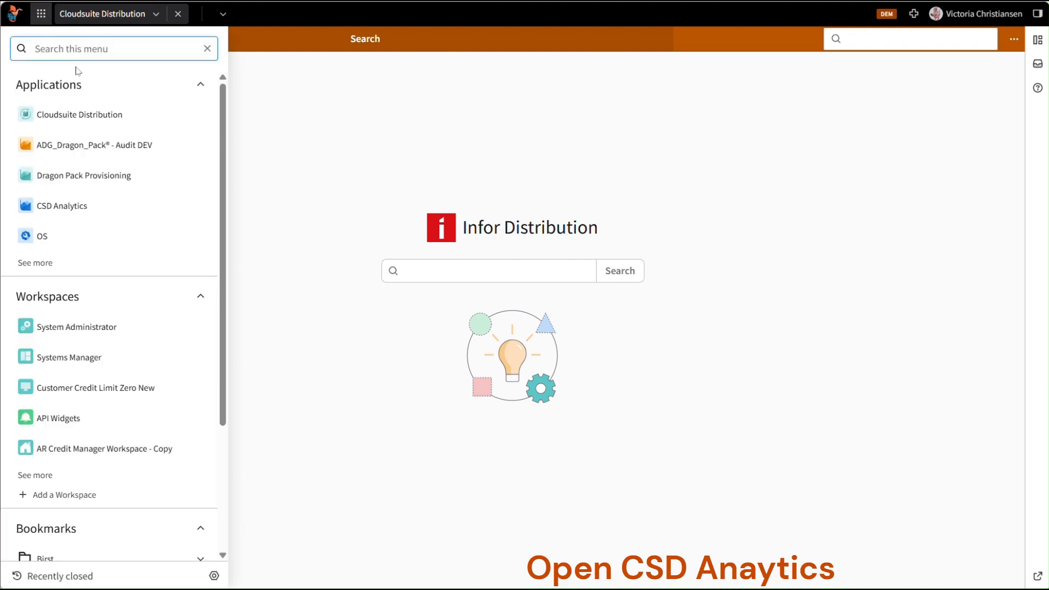
click(87, 212)
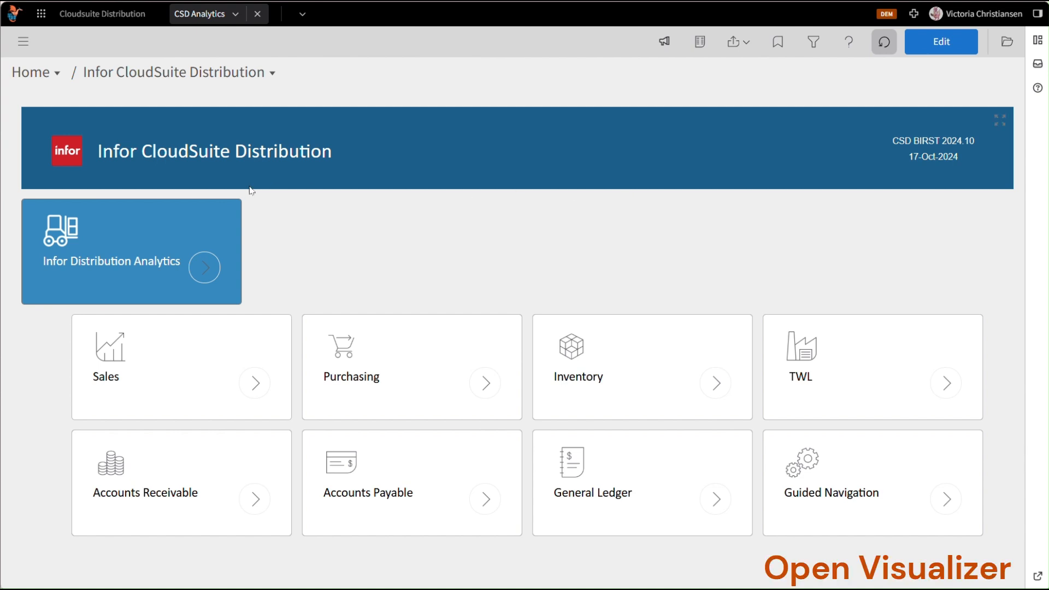
click(26, 46)
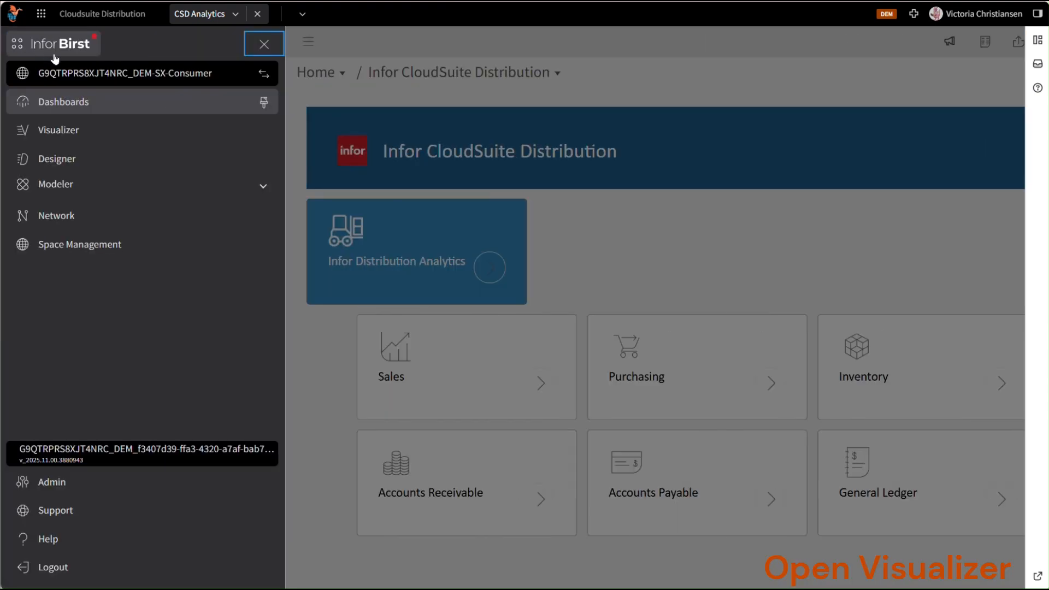
click(102, 134)
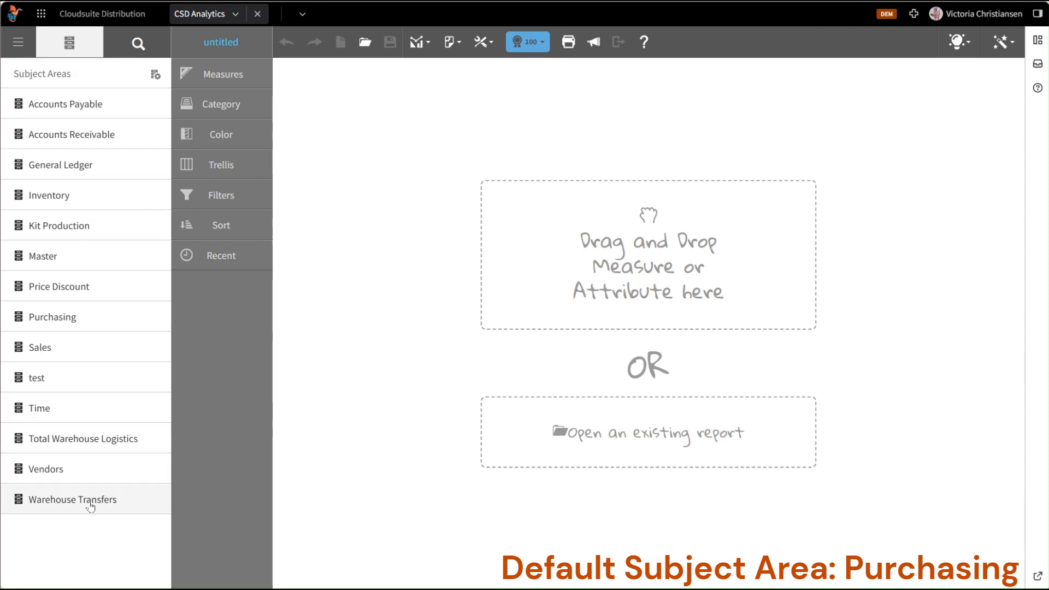
Step: Add the Purchasing area's Purchase Order Header measure Order Amount by poeh_enterdt as a Sum, and show the report as a table
click(92, 322)
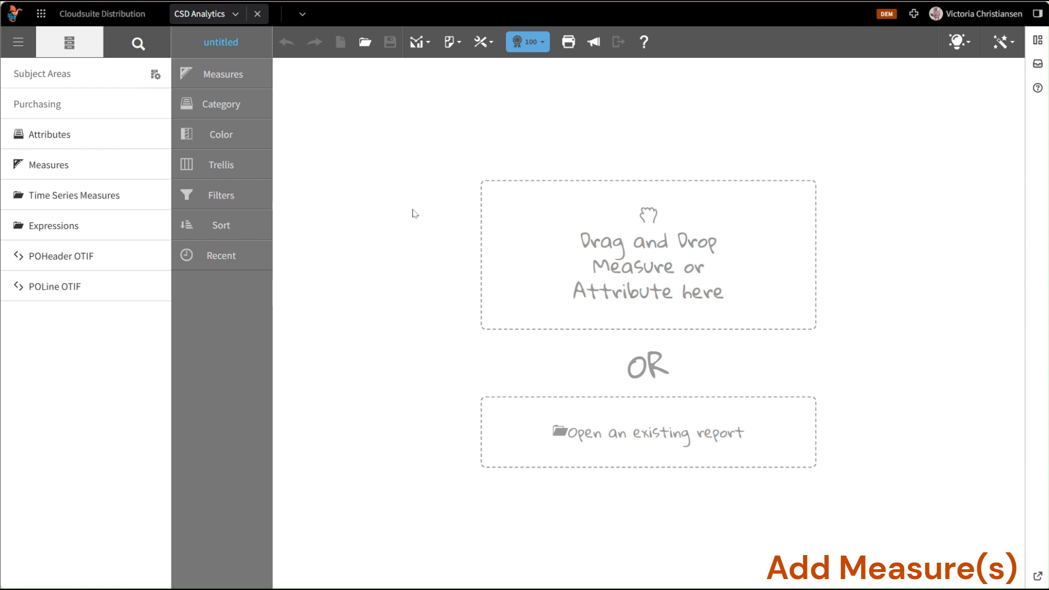
click(92, 173)
click(93, 170)
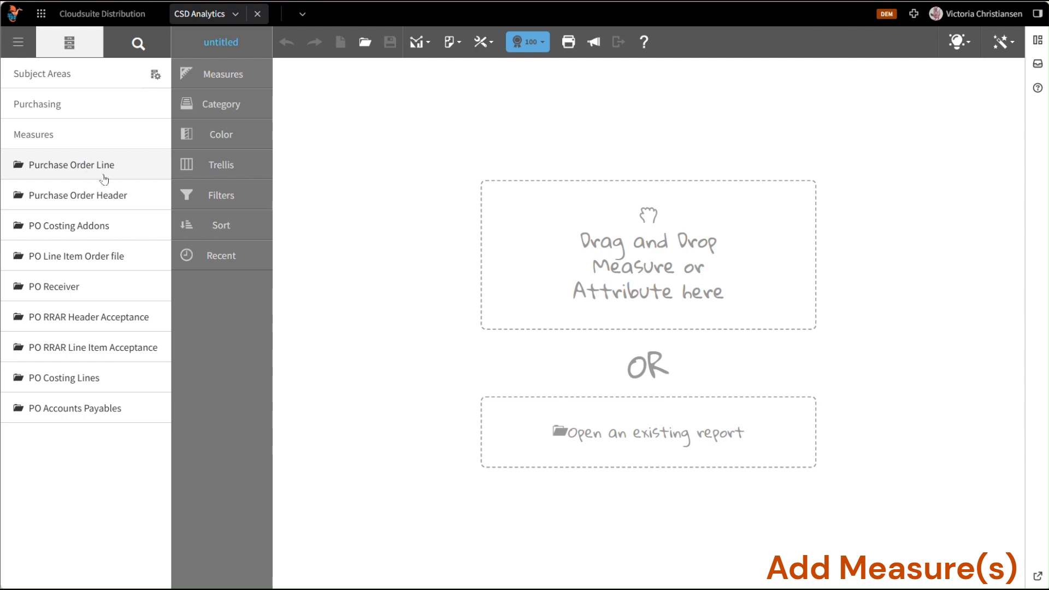
click(120, 190)
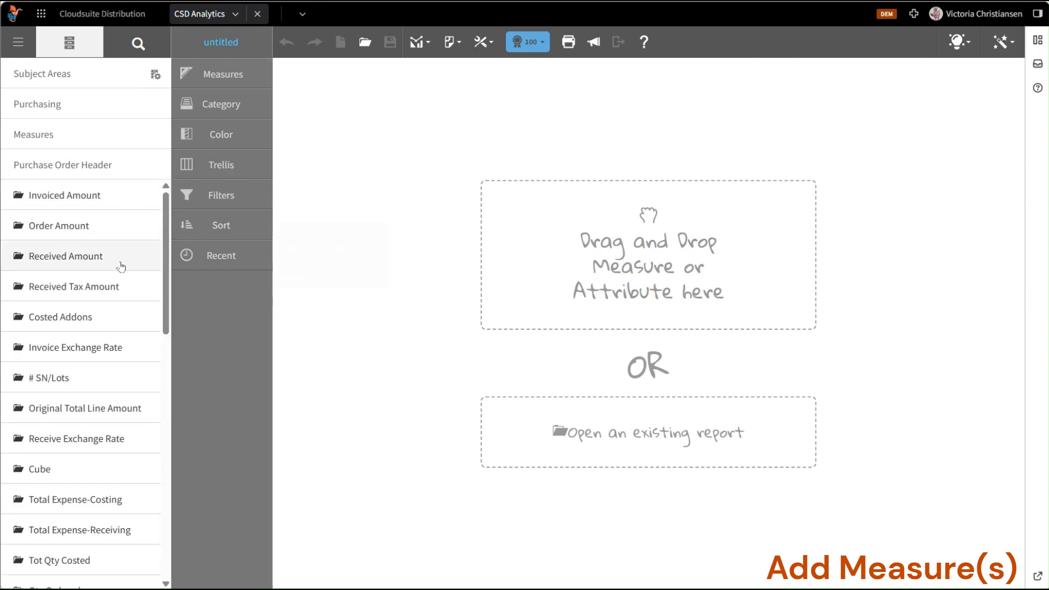
scroll(119, 251, down, 3)
scroll(115, 273, up, 3)
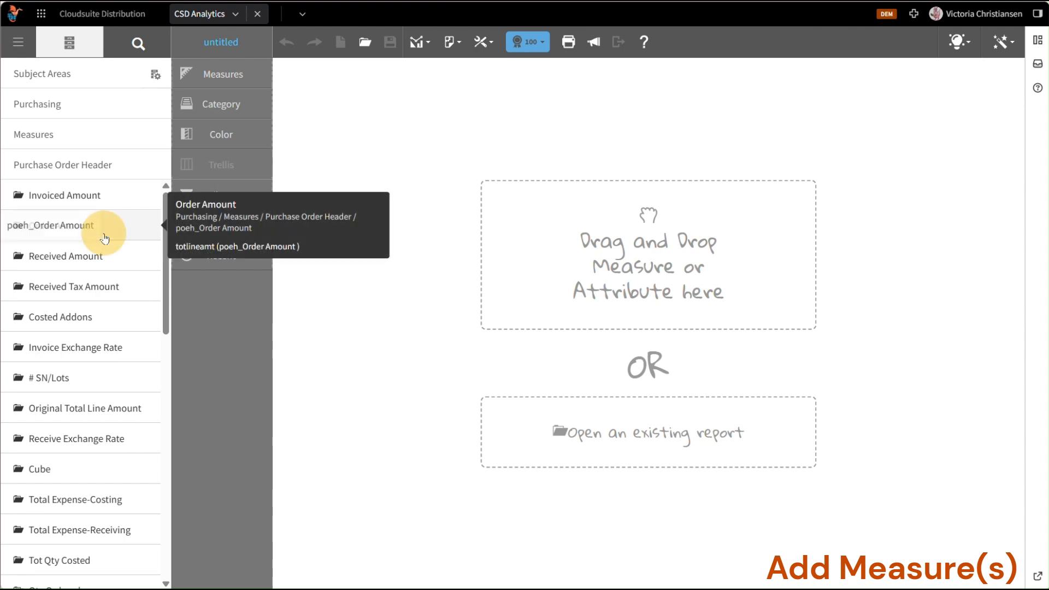
click(104, 226)
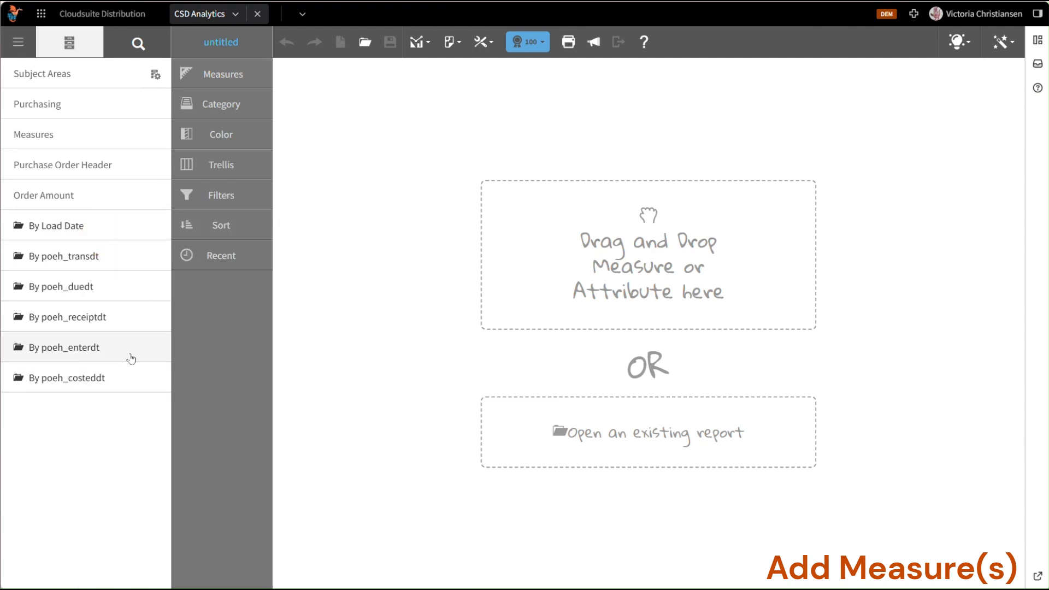
click(96, 347)
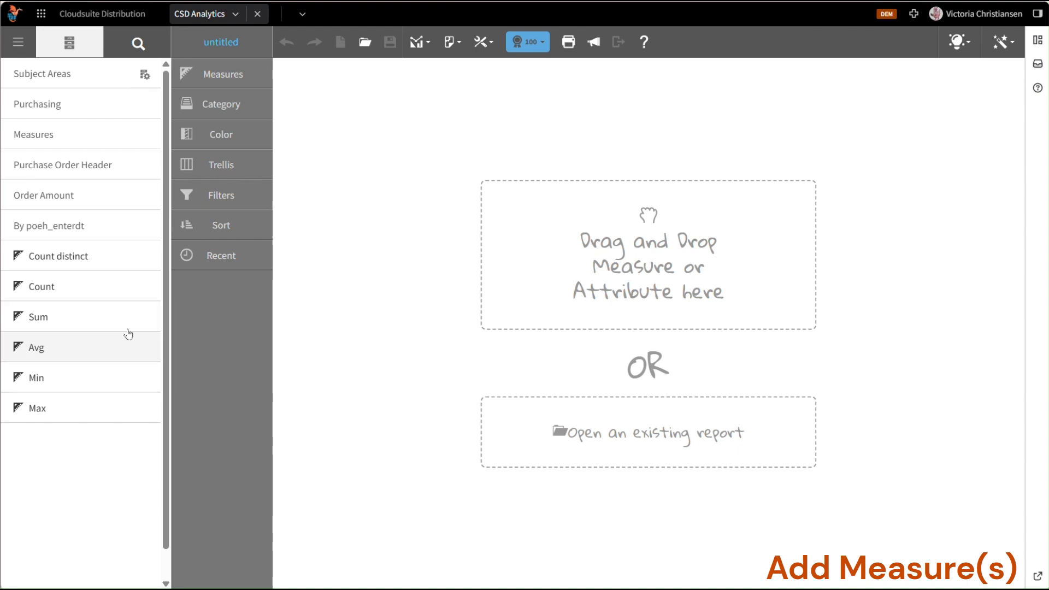
click(97, 323)
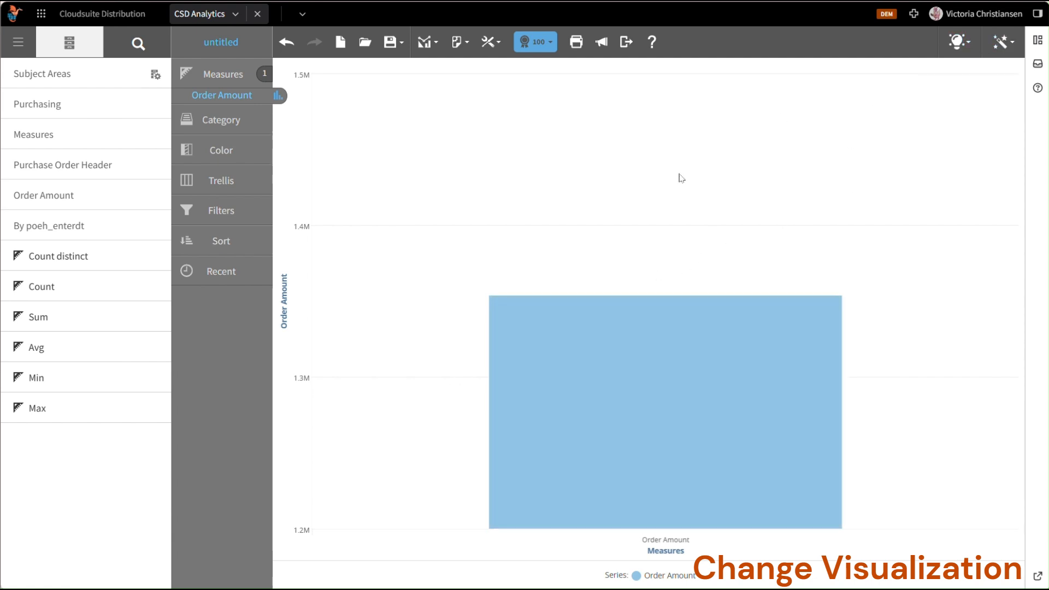
click(1002, 50)
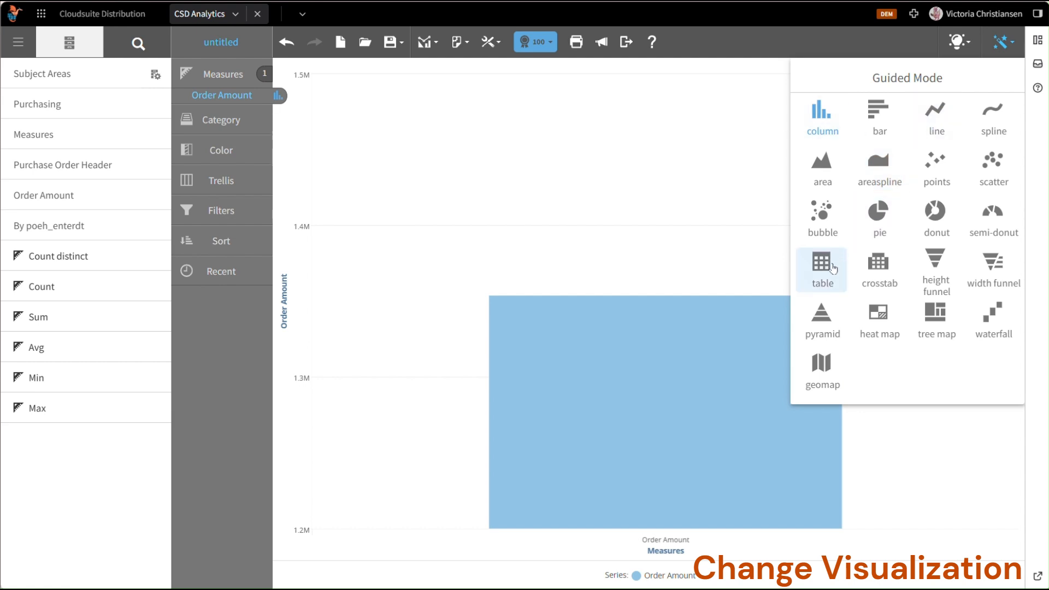
click(816, 266)
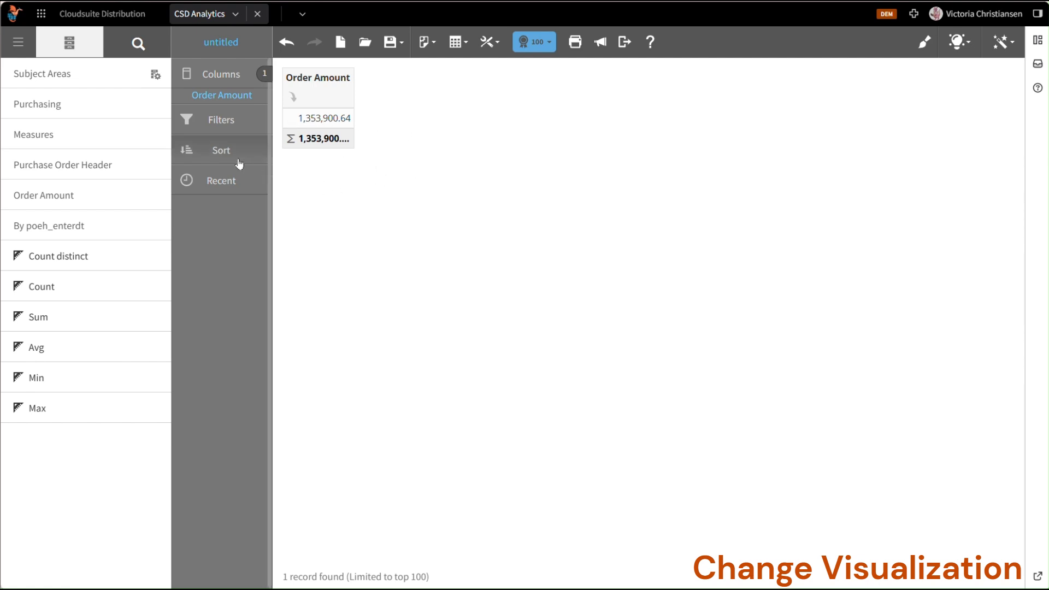
Step: Add the PO # and PO Suffix attributes from the Purchase Order Header's Purchase Order Details to the table
click(75, 112)
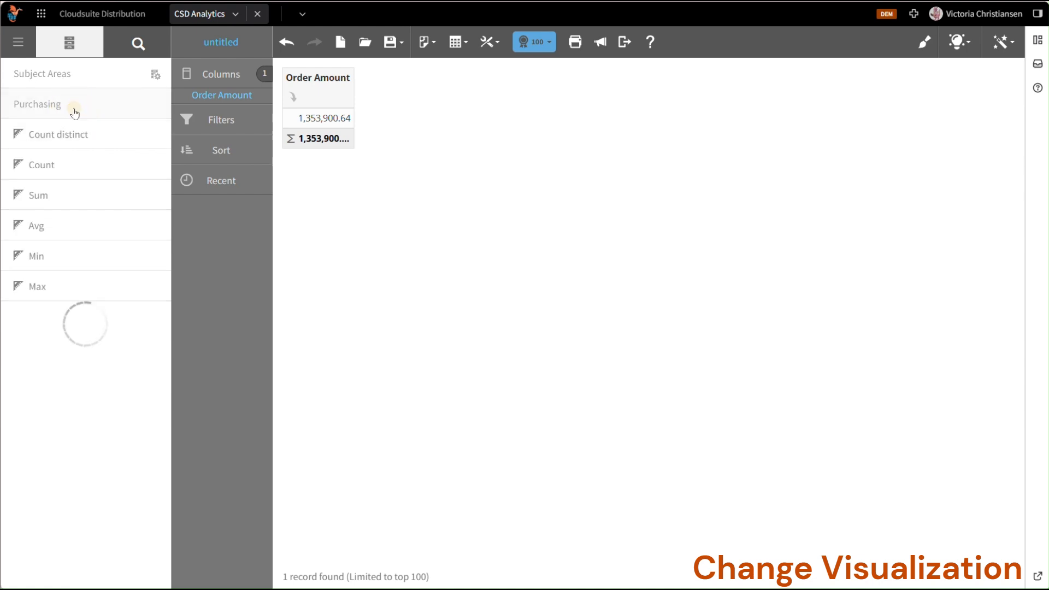
click(81, 136)
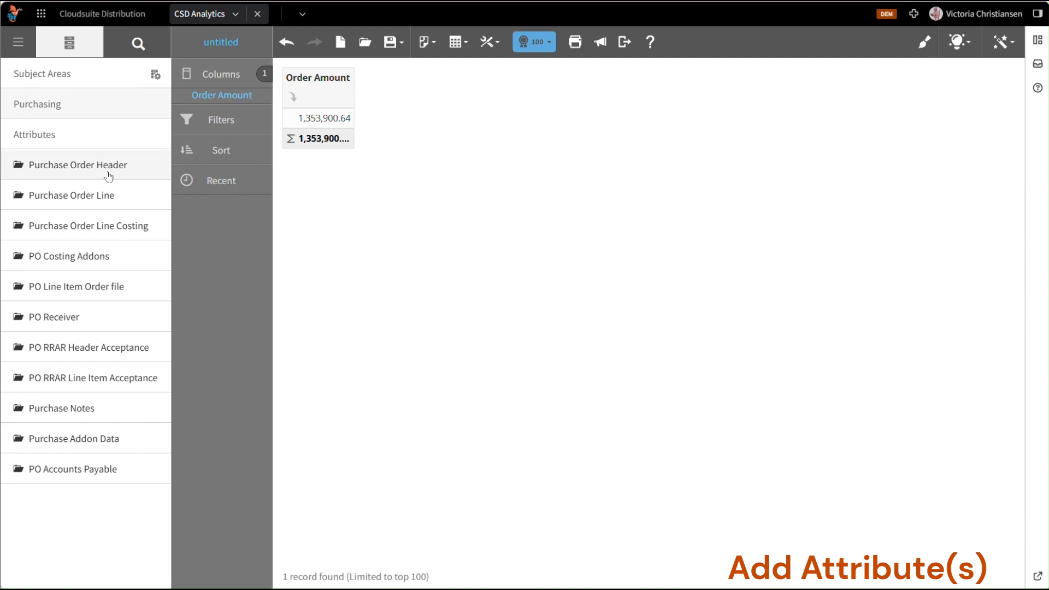
click(90, 170)
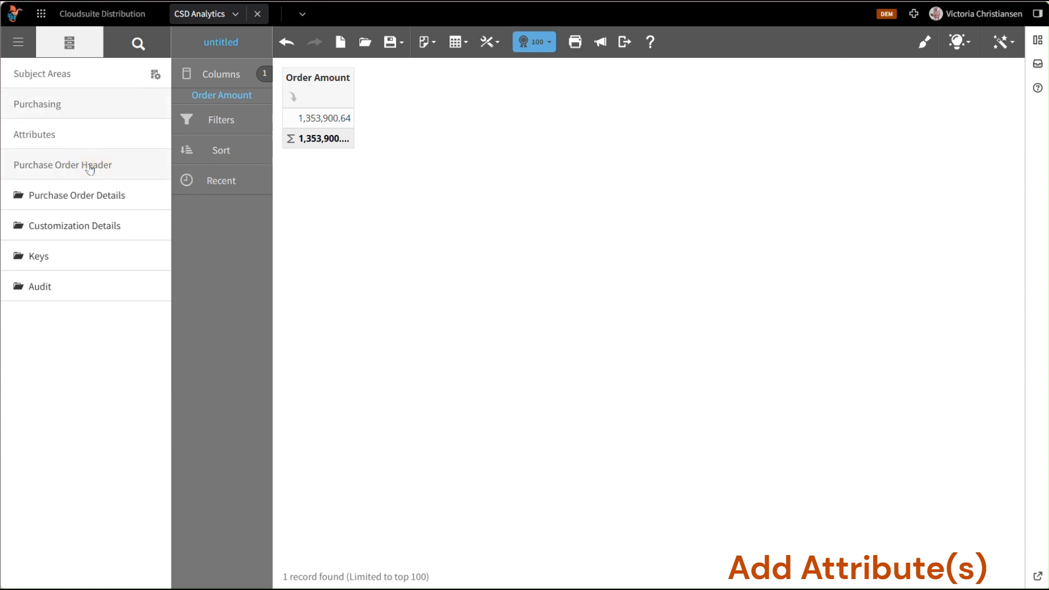
click(122, 198)
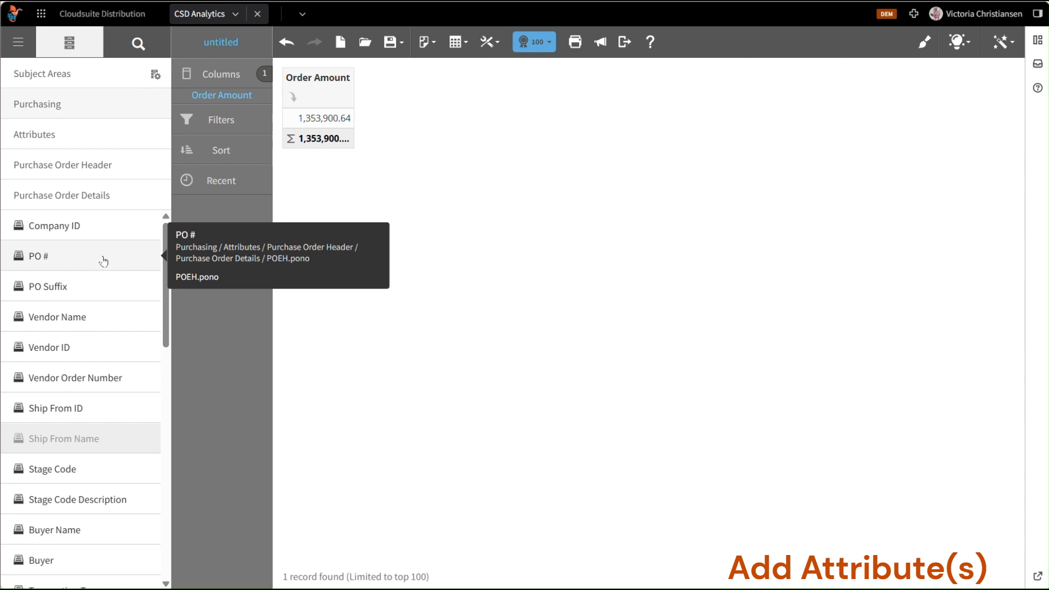
double_click(29, 260)
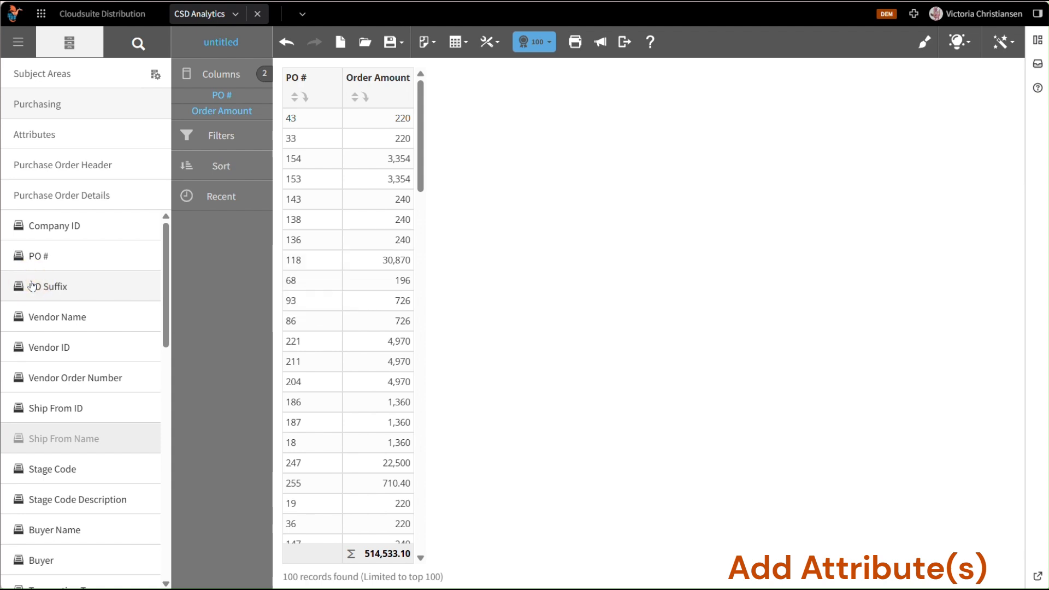
double_click(31, 286)
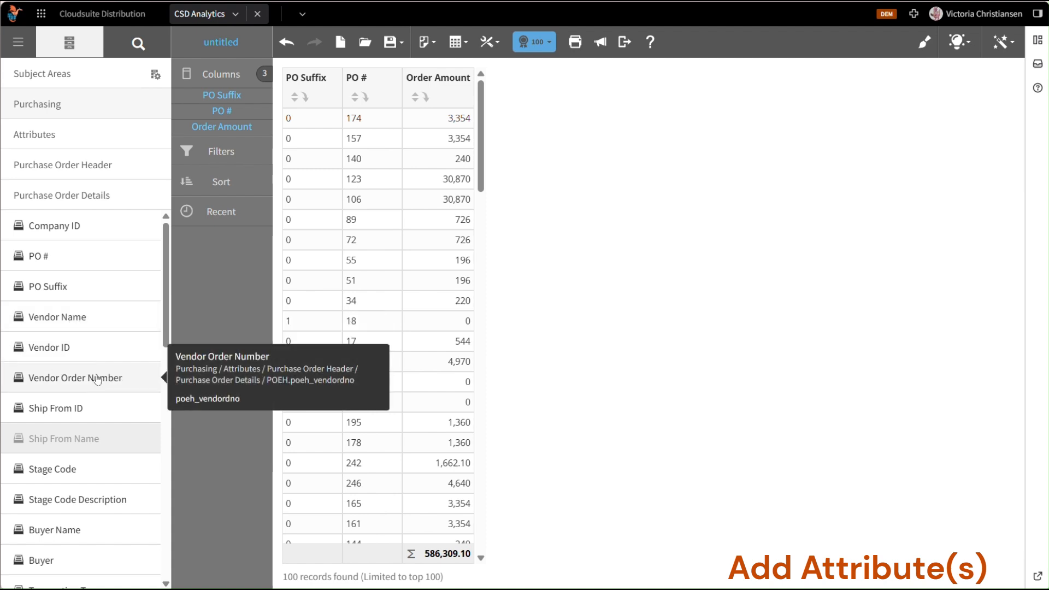
Step: Add the Vendor ID and Vendor Name attributes from Purchase Order Details as table columns
click(71, 348)
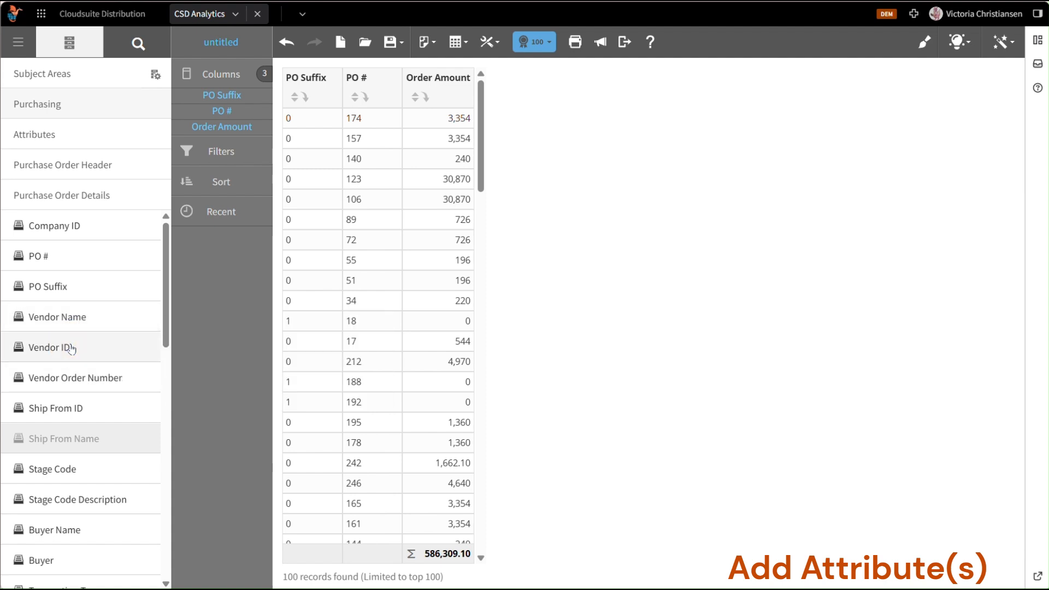
click(70, 344)
click(69, 320)
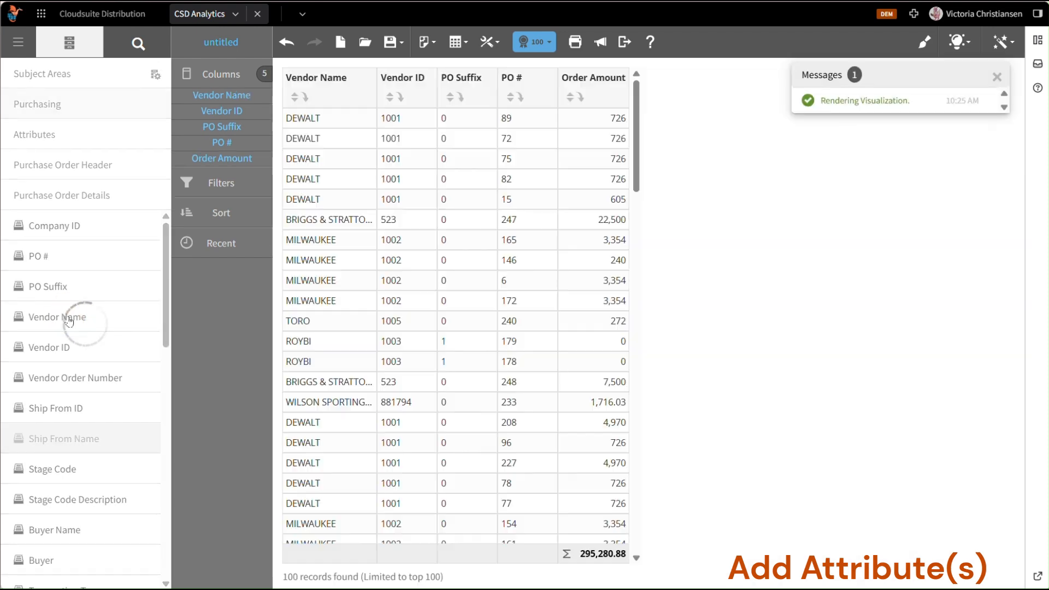
Step: Add the Stage Code Description and Enter Date attributes from Purchase Order Details to the table
scroll(96, 370, down, 3)
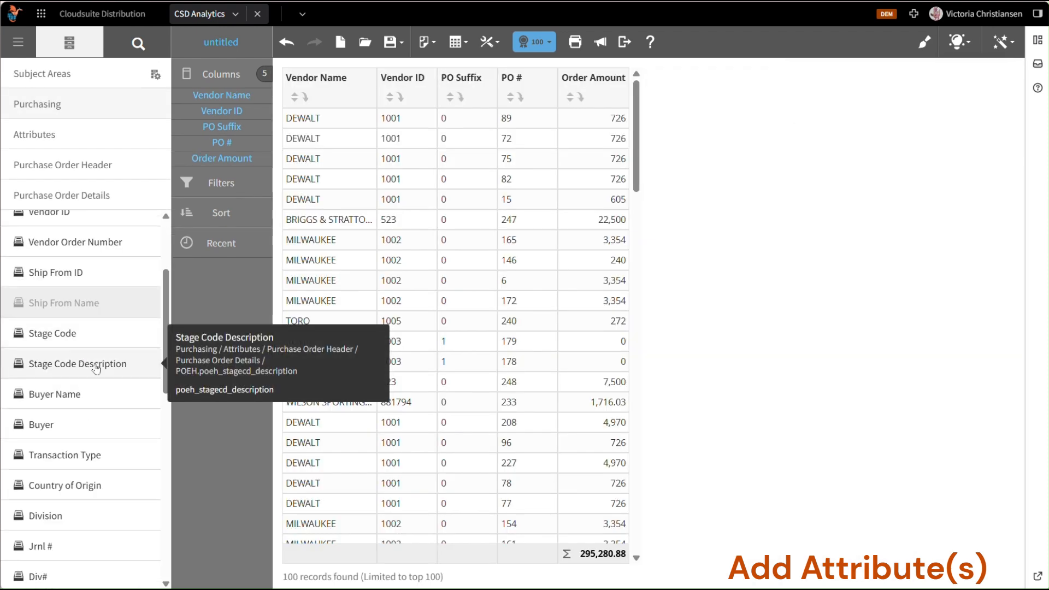
click(95, 368)
scroll(106, 376, down, 1)
scroll(114, 379, down, 2)
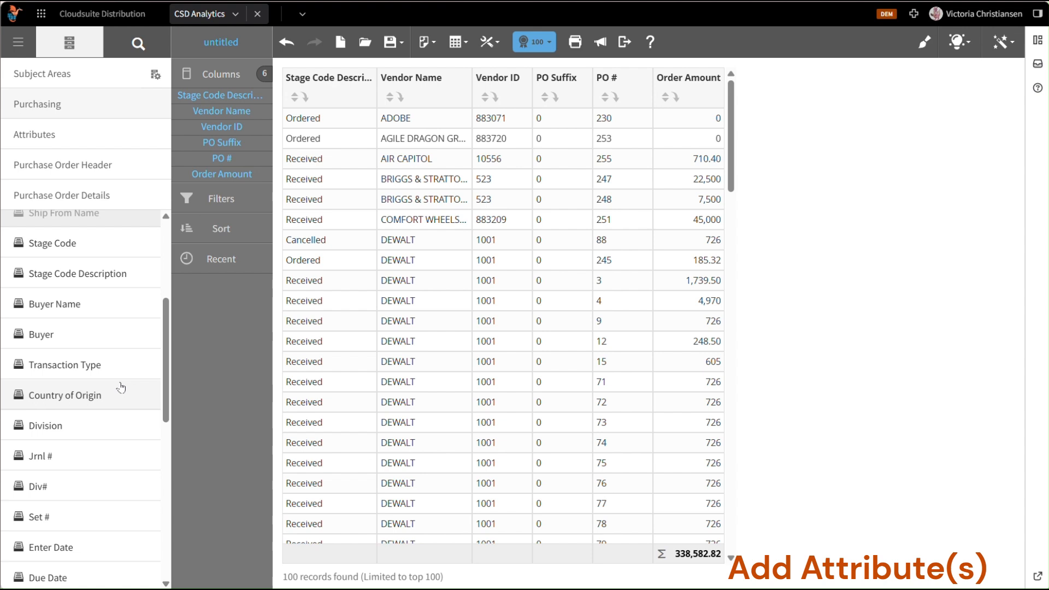
click(63, 547)
scroll(63, 547, down, 1)
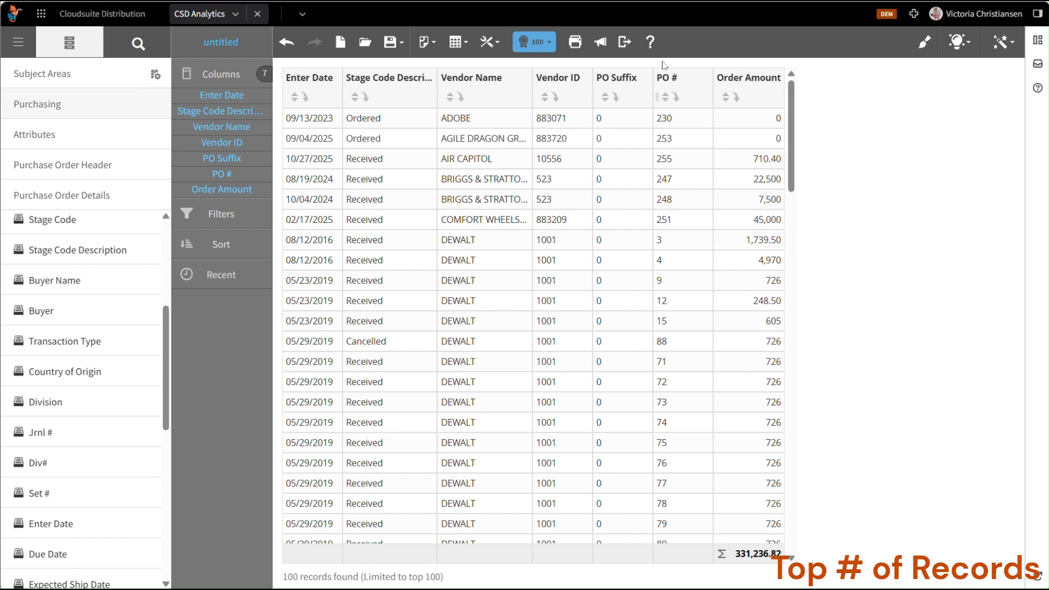
Step: Set the report's top records limit to All, keeping the table in its original unfiltered view
click(543, 46)
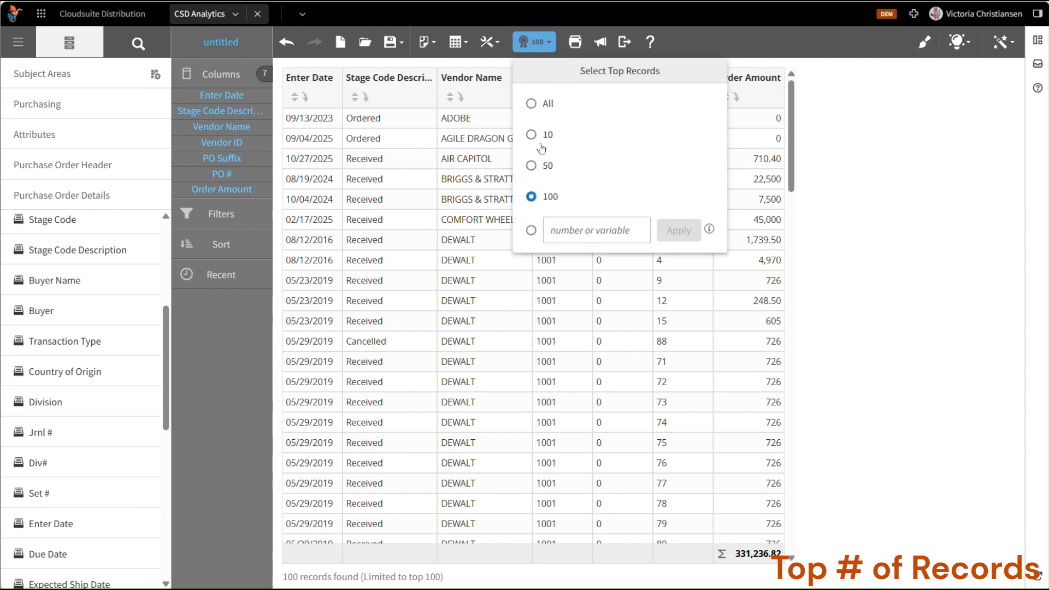
click(565, 230)
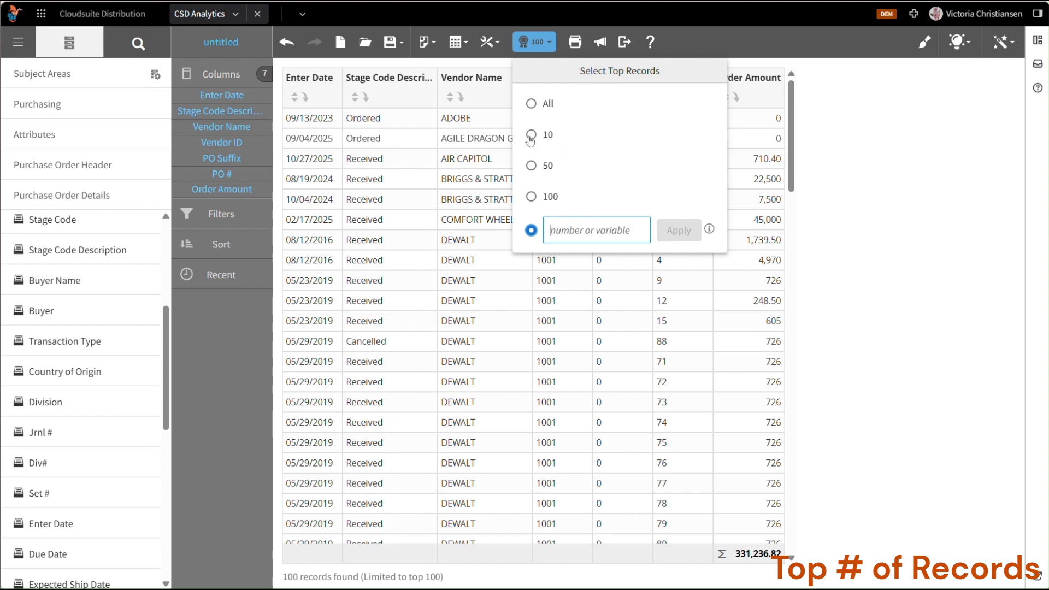
click(531, 105)
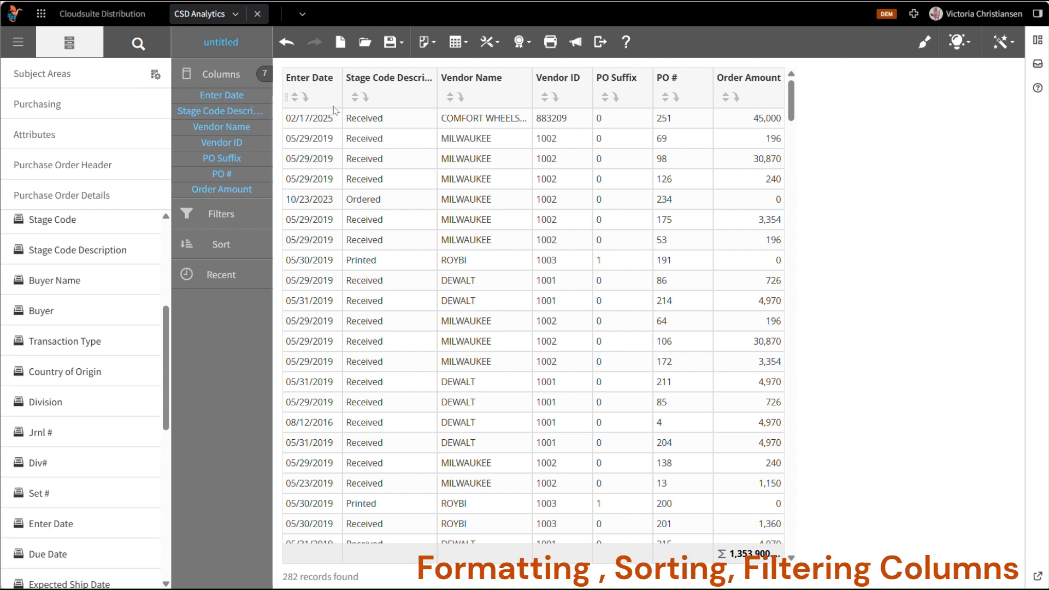
click(433, 119)
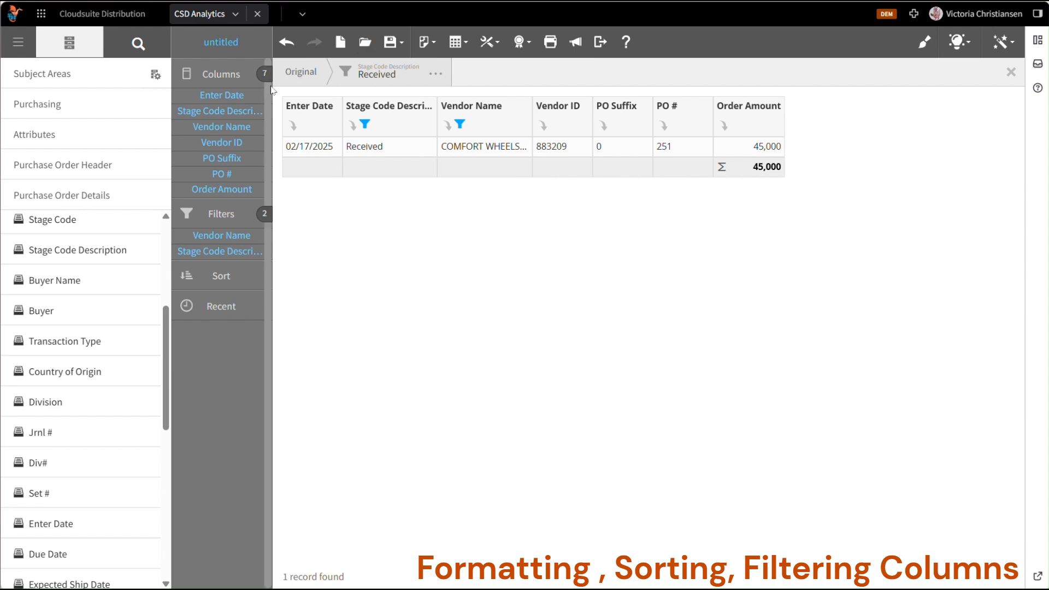
click(299, 73)
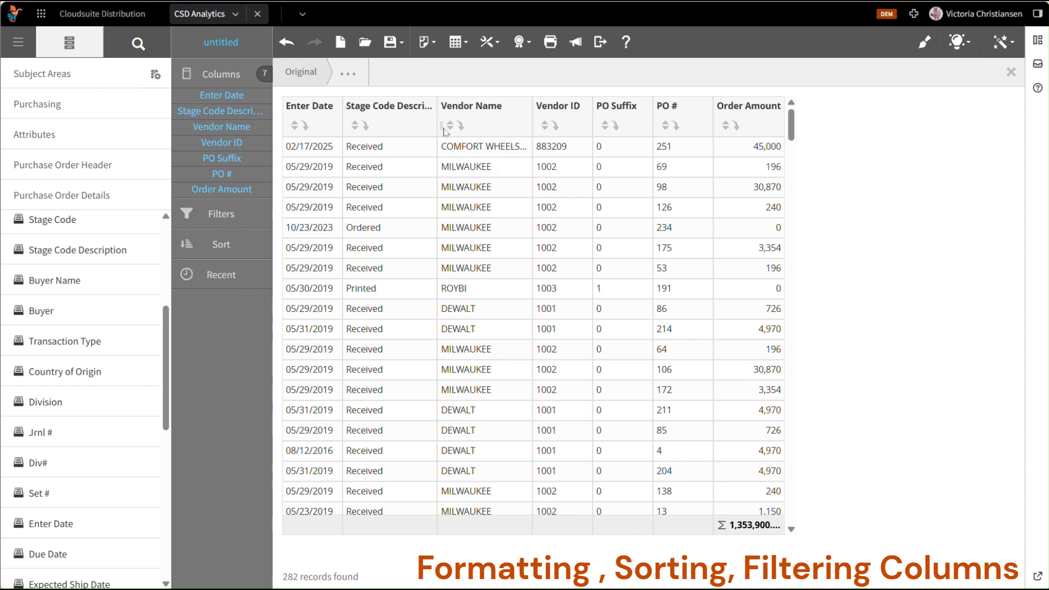
Step: Reorder the table columns as Vendor ID, Vendor Name, Stage Code Description, Order Amount, Enter Date, PO #, PO Suffix
drag(443, 128, 324, 128)
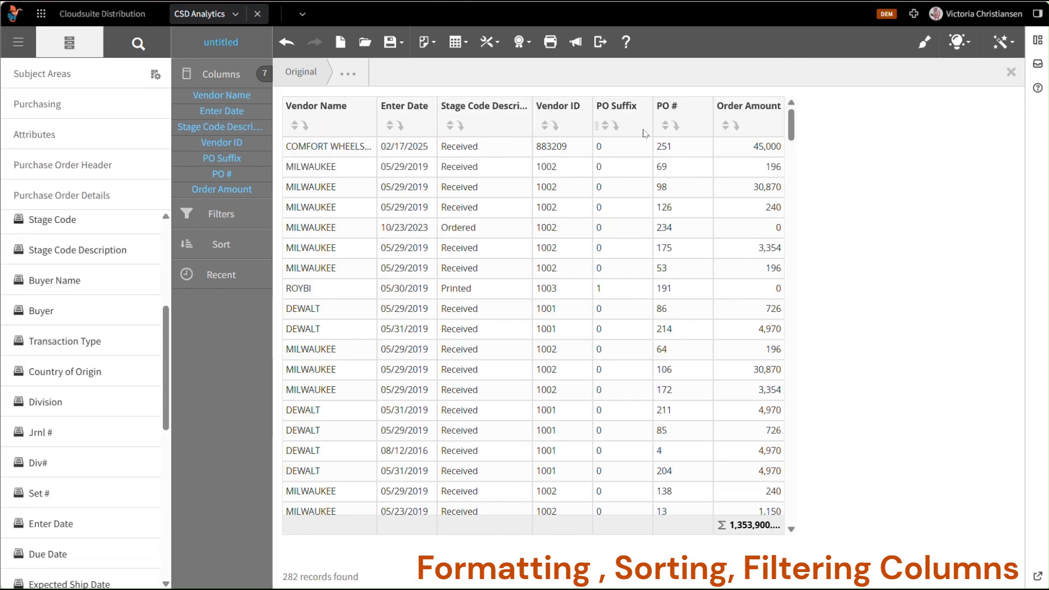
drag(539, 126, 309, 117)
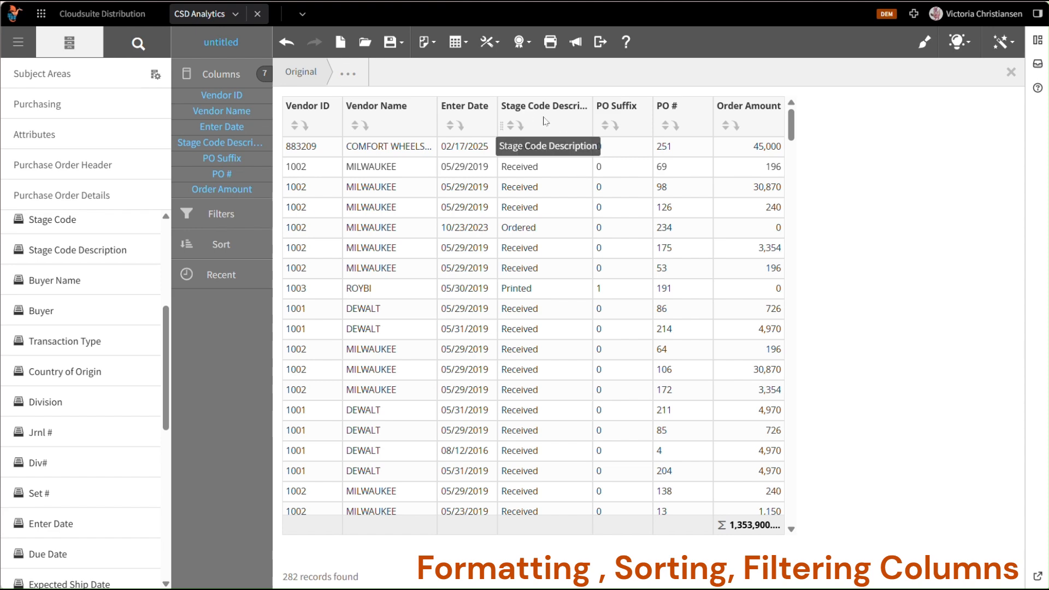
drag(502, 125, 480, 125)
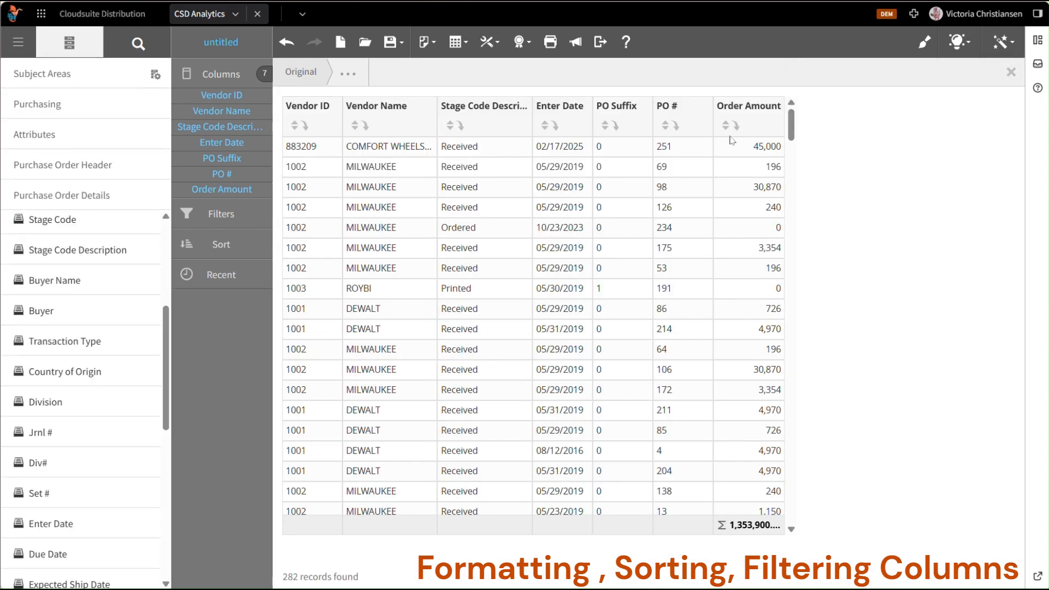
drag(717, 125, 566, 126)
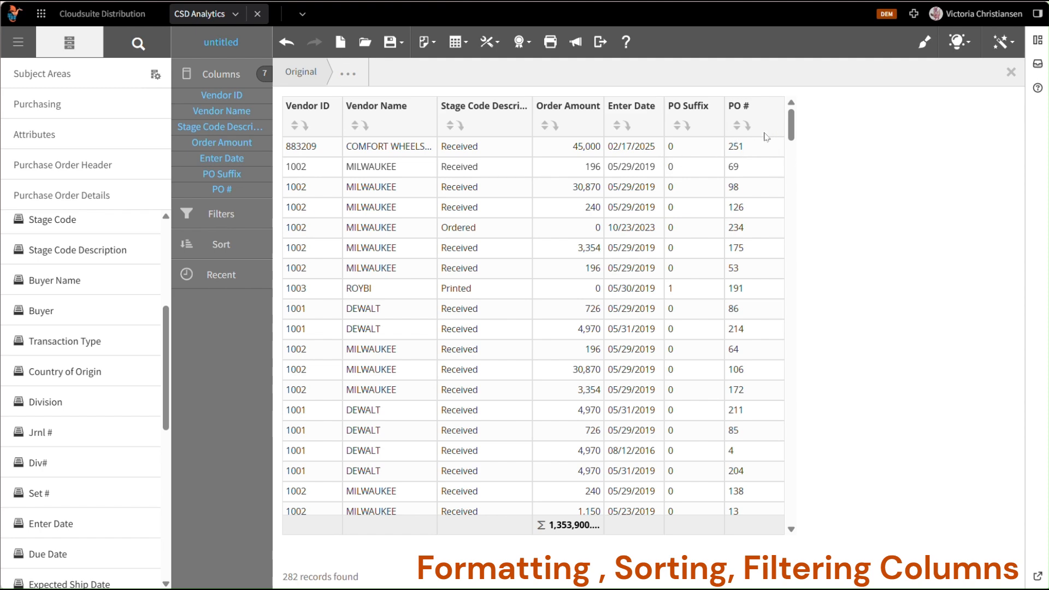
drag(732, 127, 687, 123)
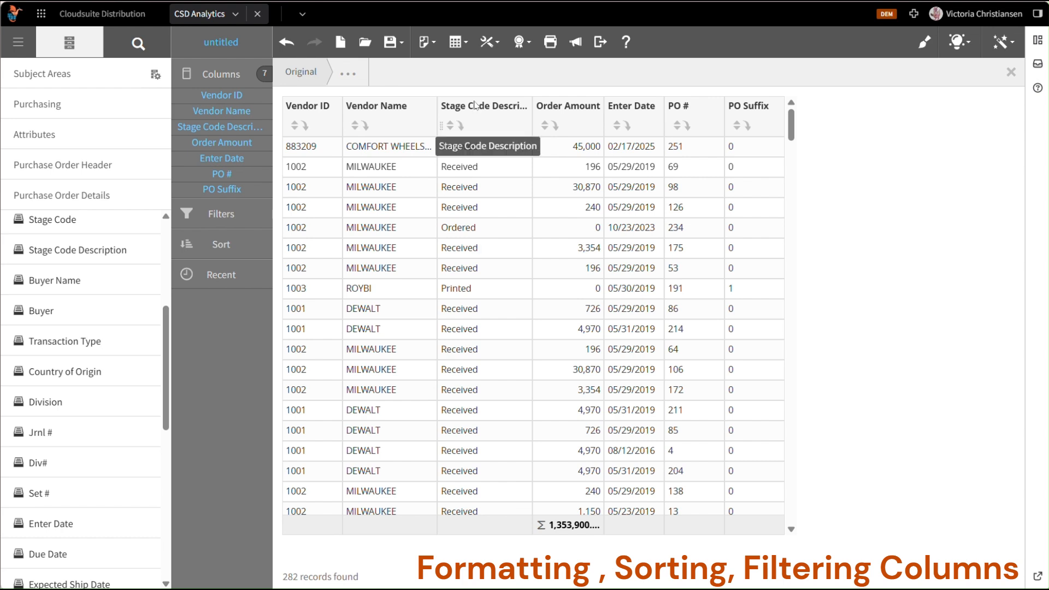
double_click(514, 108)
click(512, 106)
drag(498, 106, 597, 125)
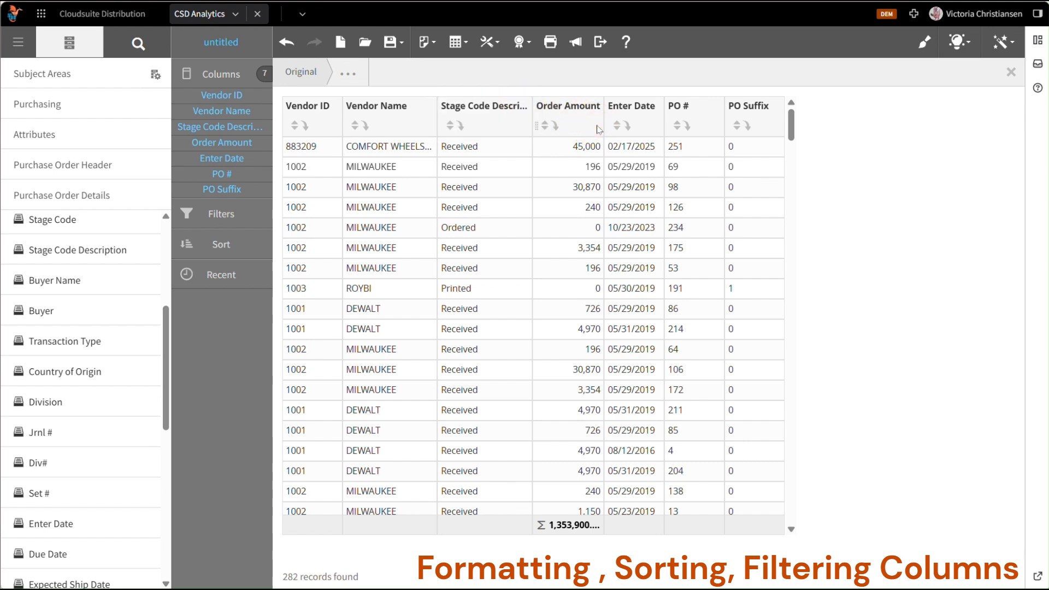
Step: Rename the Stage Code Description column header to Stage Code
double_click(519, 111)
click(526, 108)
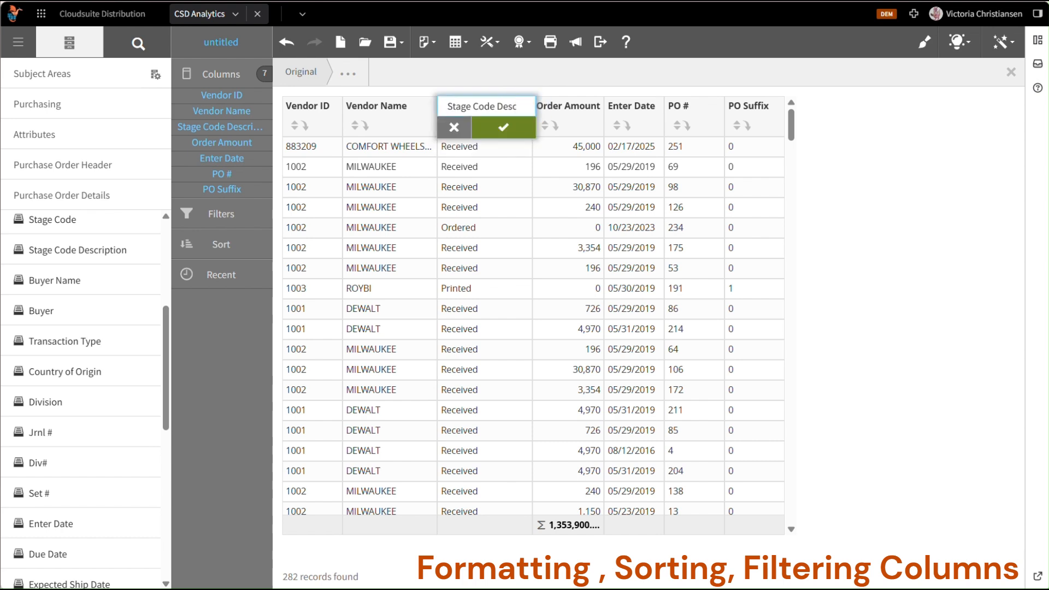
key(End)
key(BackSpace)
key(BackSpace)
key(BackSpace)
key(BackSpace)
key(BackSpace)
key(BackSpace)
key(BackSpace)
key(BackSpace)
key(BackSpace)
key(BackSpace)
click(502, 126)
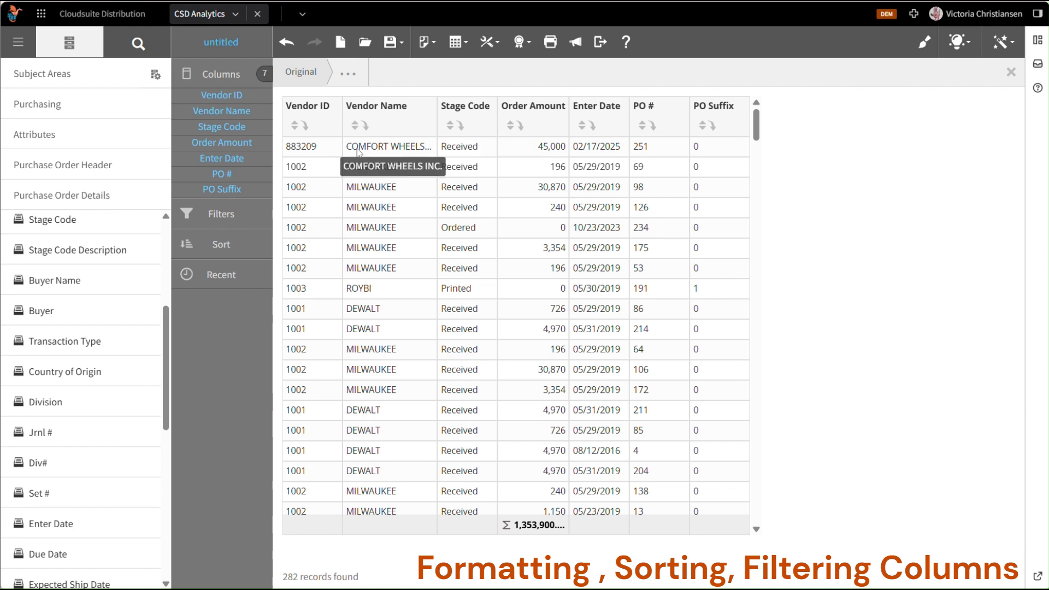
Step: Break the table by Vendor ID and widen the Vendor Name column to fit the full vendor names
click(306, 131)
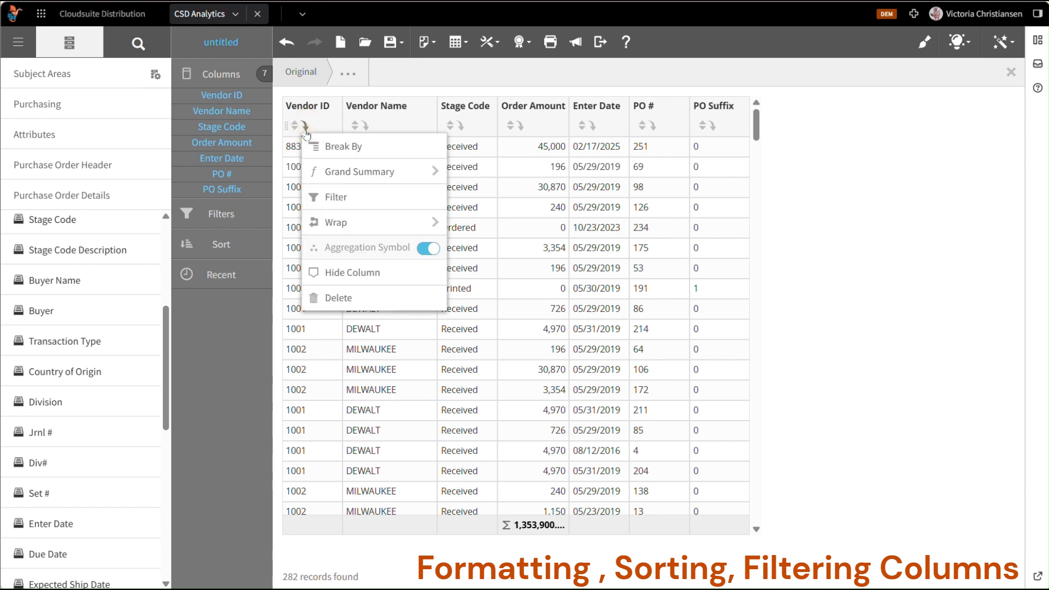
click(384, 155)
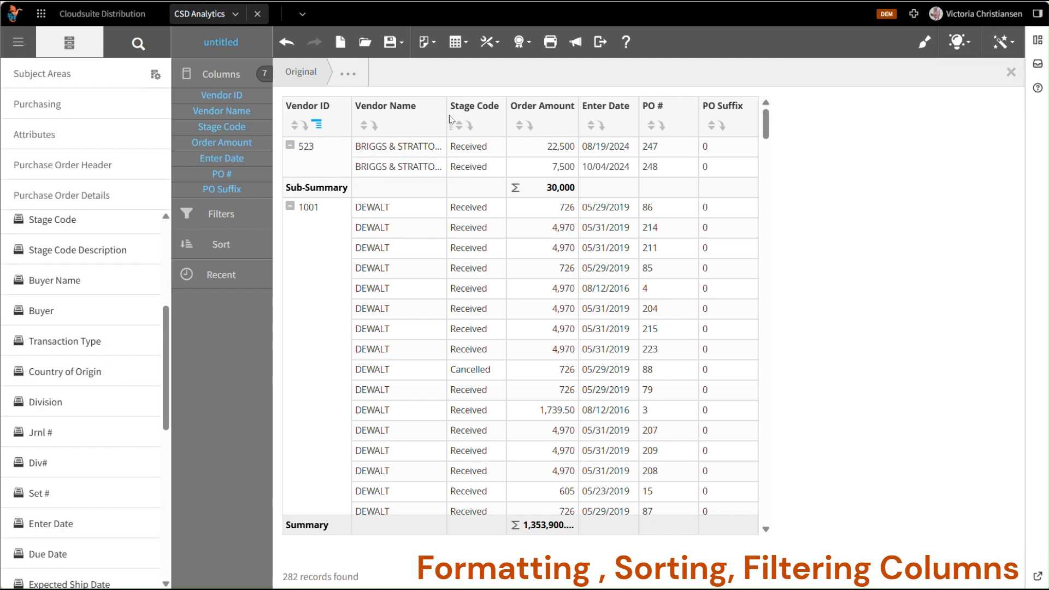
drag(451, 120, 477, 118)
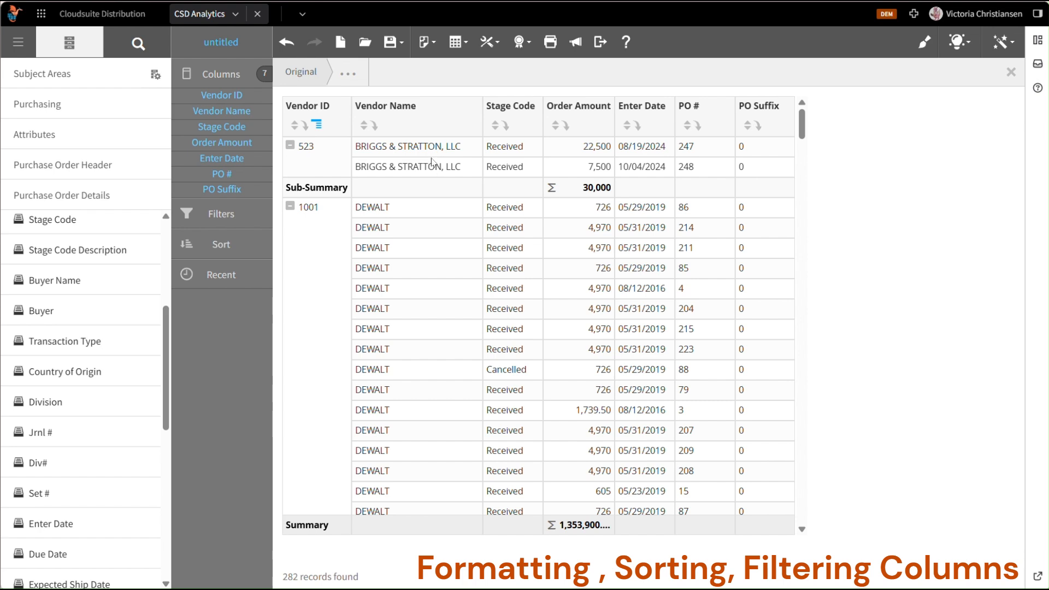
Step: Delete the Vendor Name column from the table
click(375, 126)
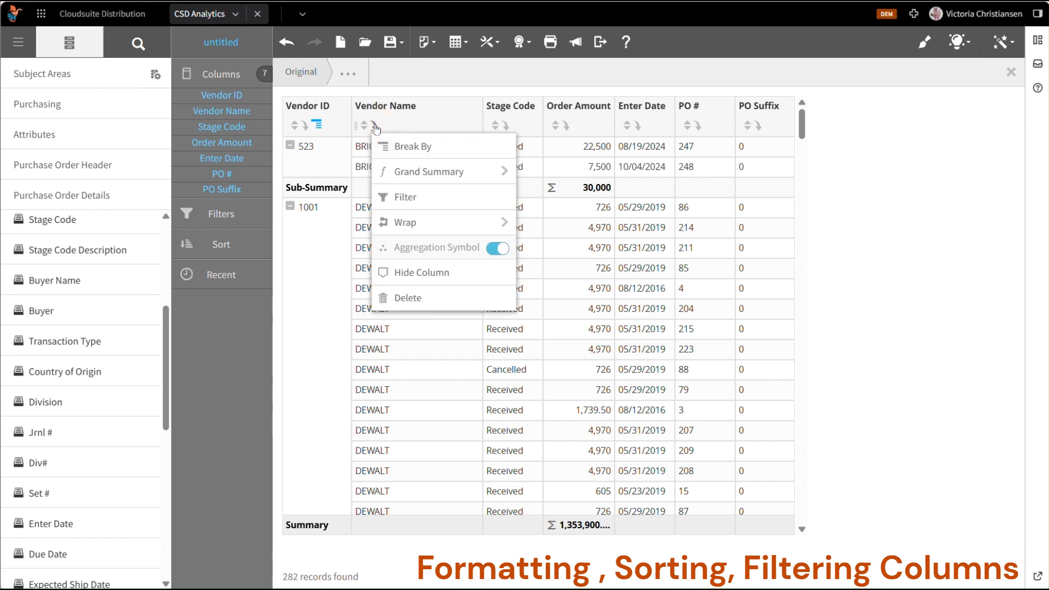
click(849, 157)
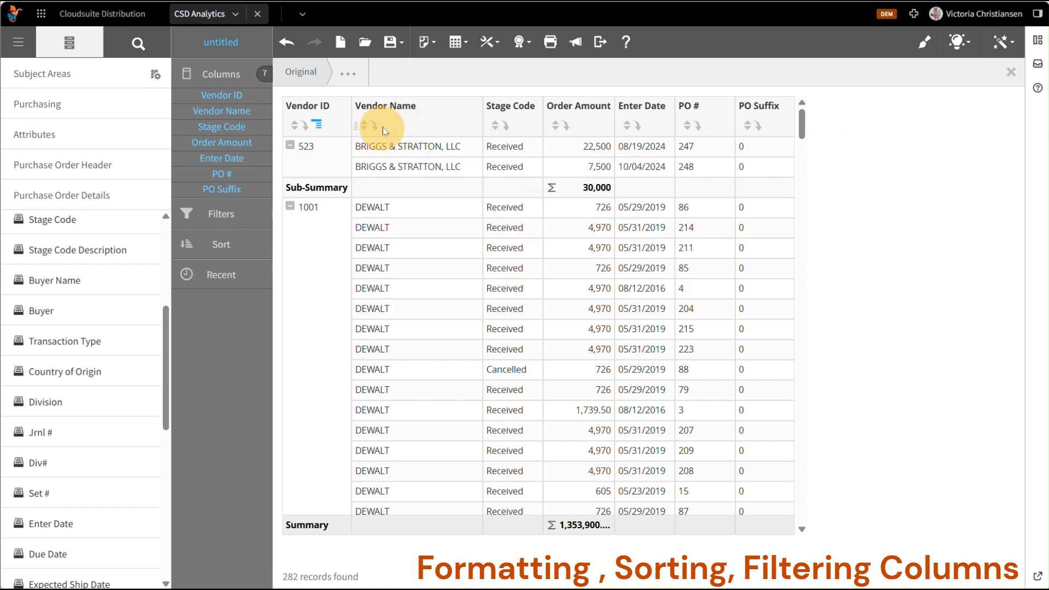
drag(226, 106, 240, 83)
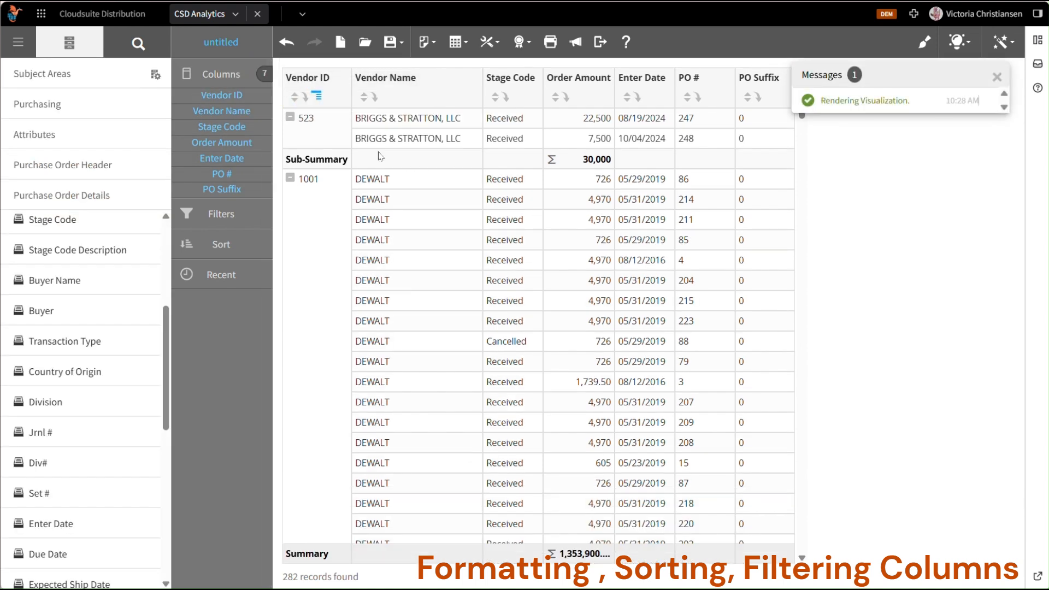
click(375, 99)
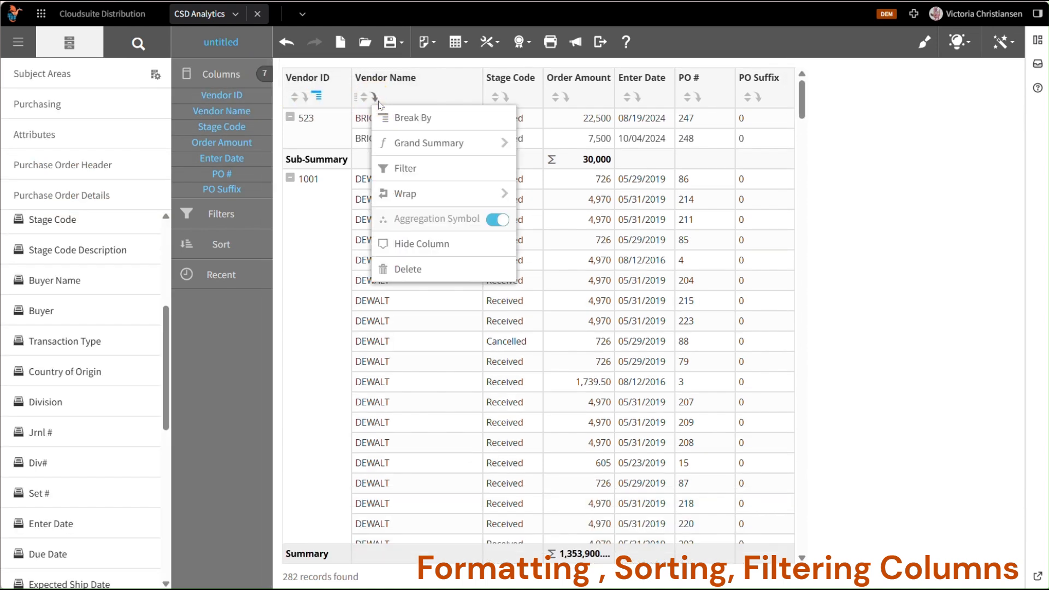
click(429, 269)
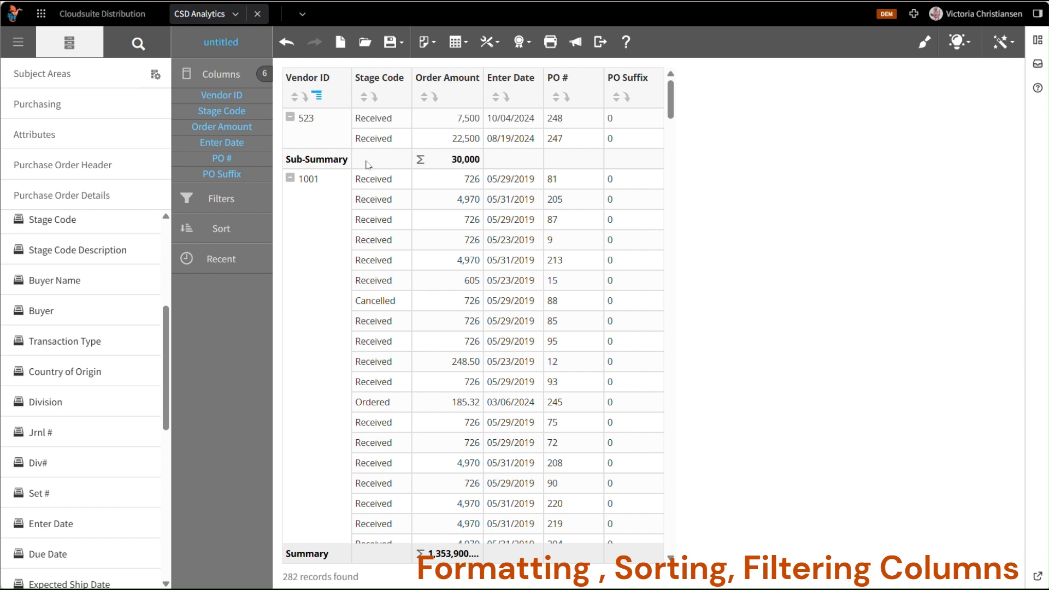
Step: Set the Order Amount column's decimal precision to 2 Decimals, trying 3 Decimals along the way
click(215, 132)
click(216, 133)
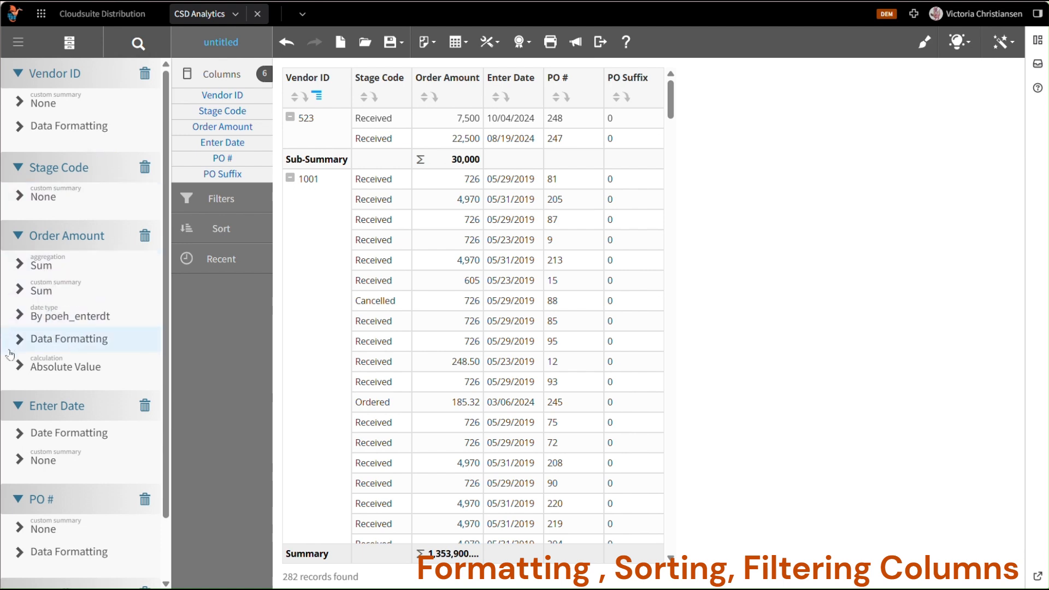
click(25, 341)
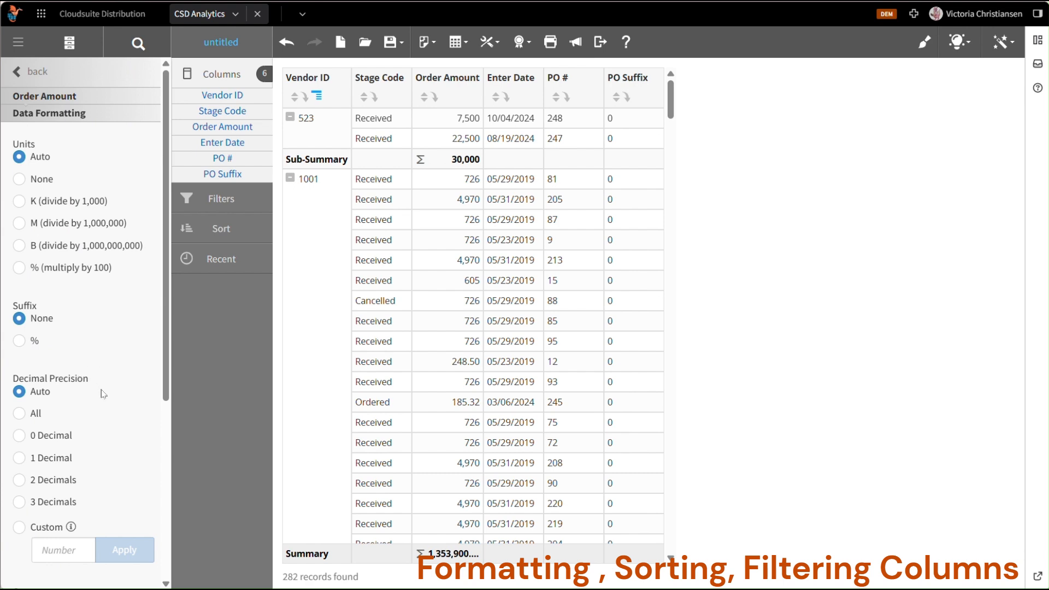
scroll(55, 437, down, 1)
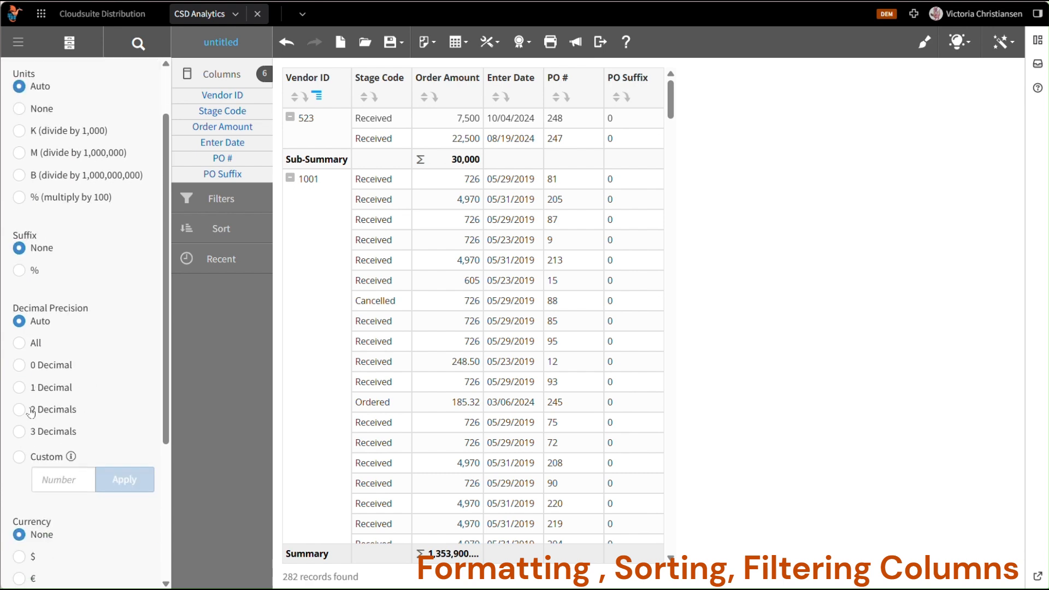
click(28, 410)
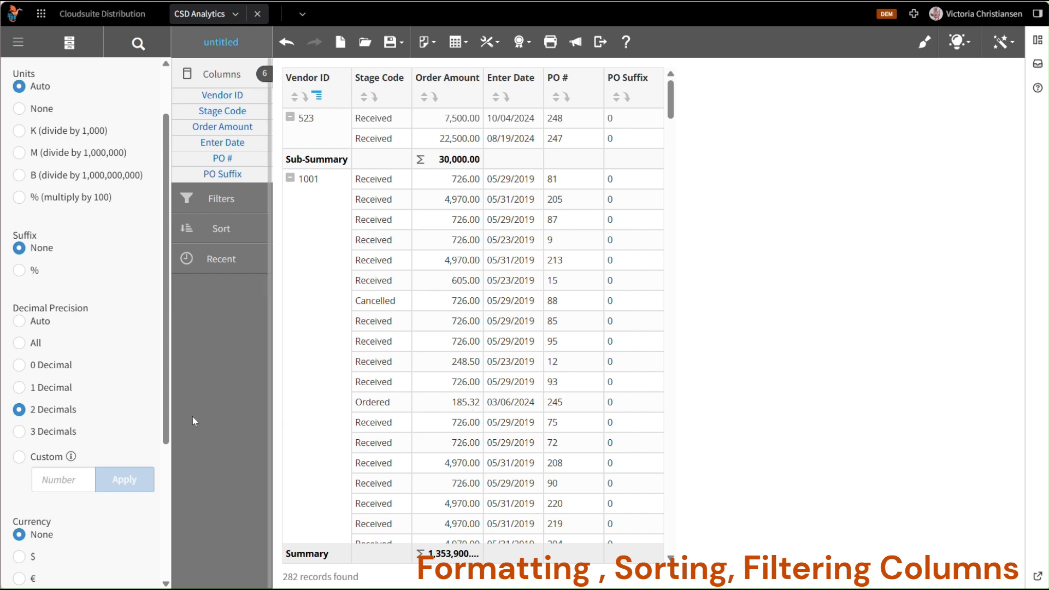
click(20, 431)
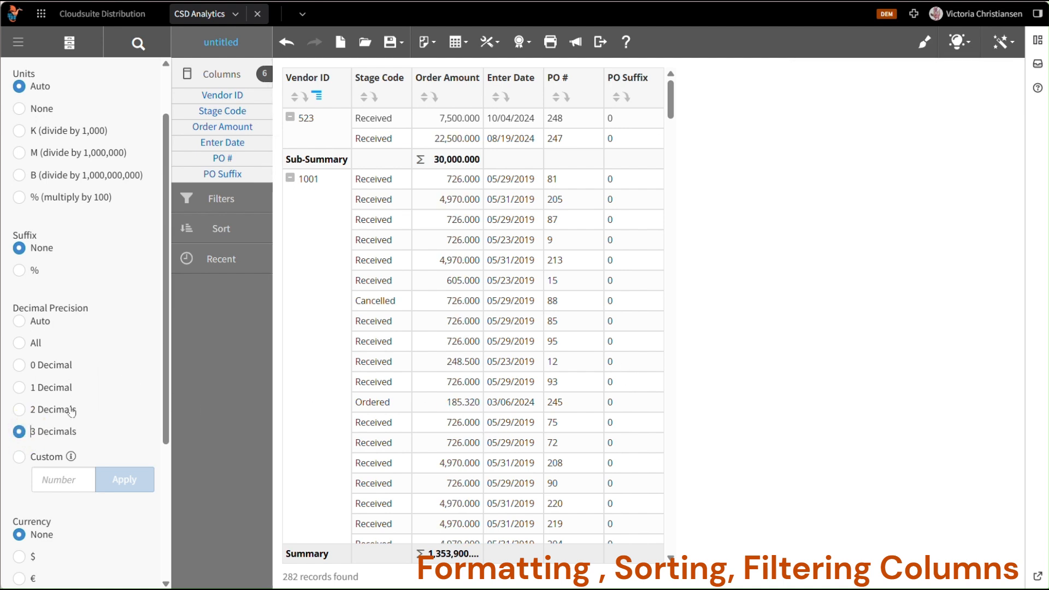
click(52, 409)
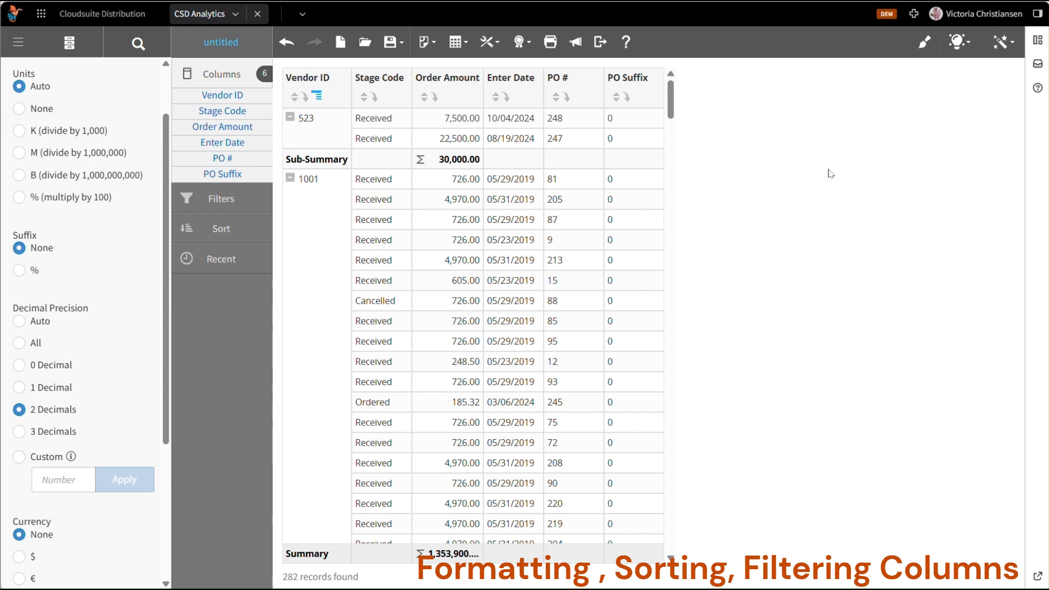
Step: Set the Enter Date column's date format to dd-mon-yy after trying dd-mon-yyyy and the default
click(217, 149)
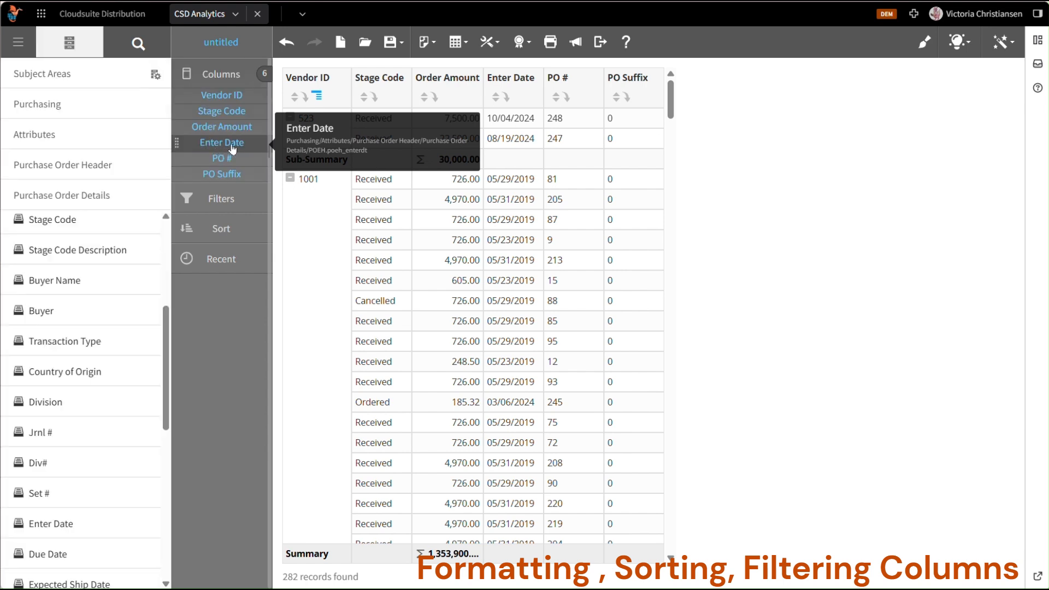
click(231, 148)
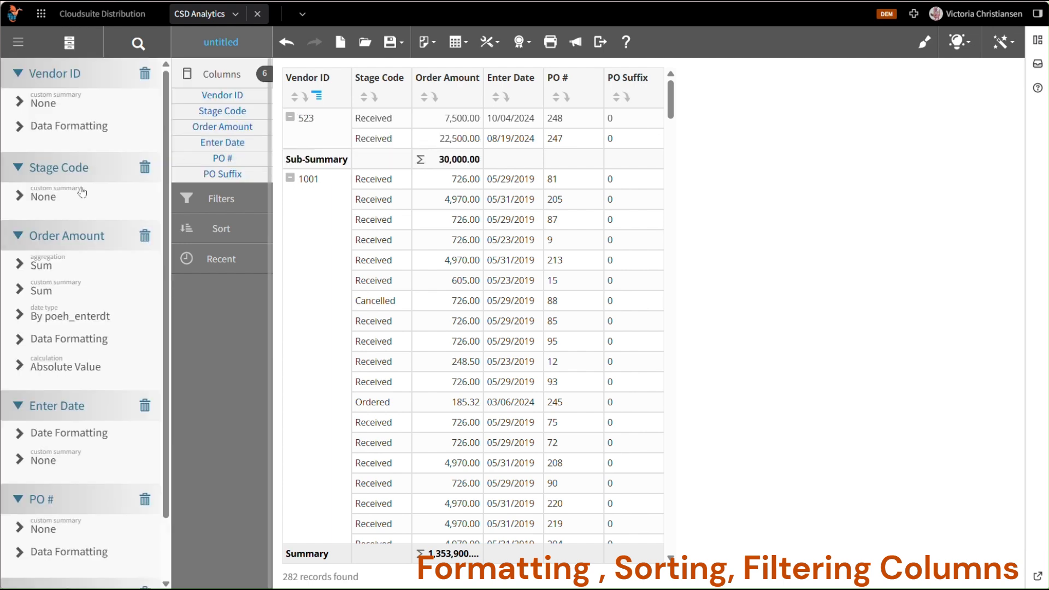
scroll(106, 305, down, 2)
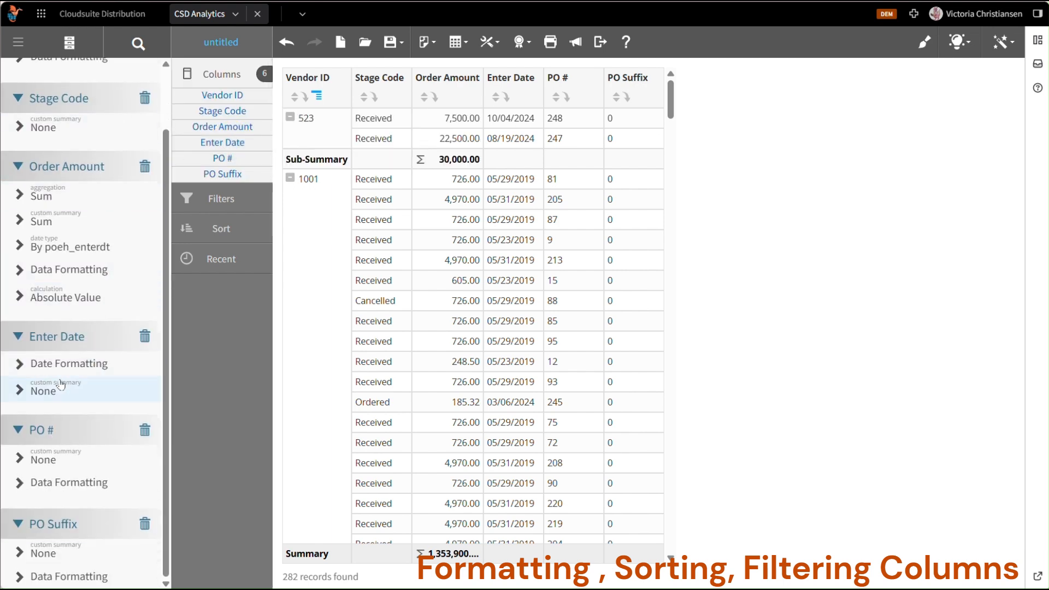
click(20, 367)
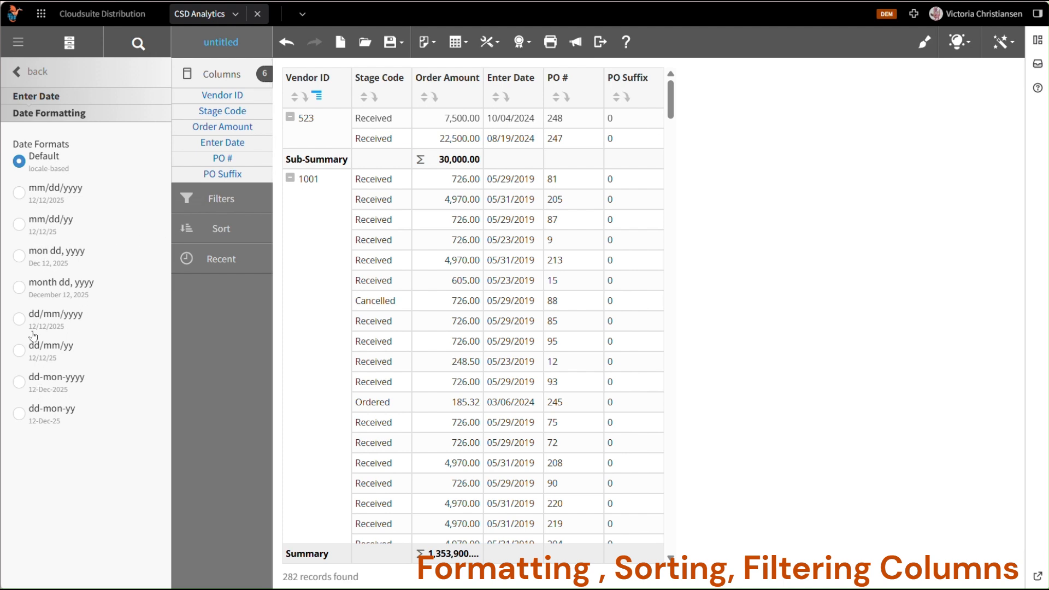
click(20, 385)
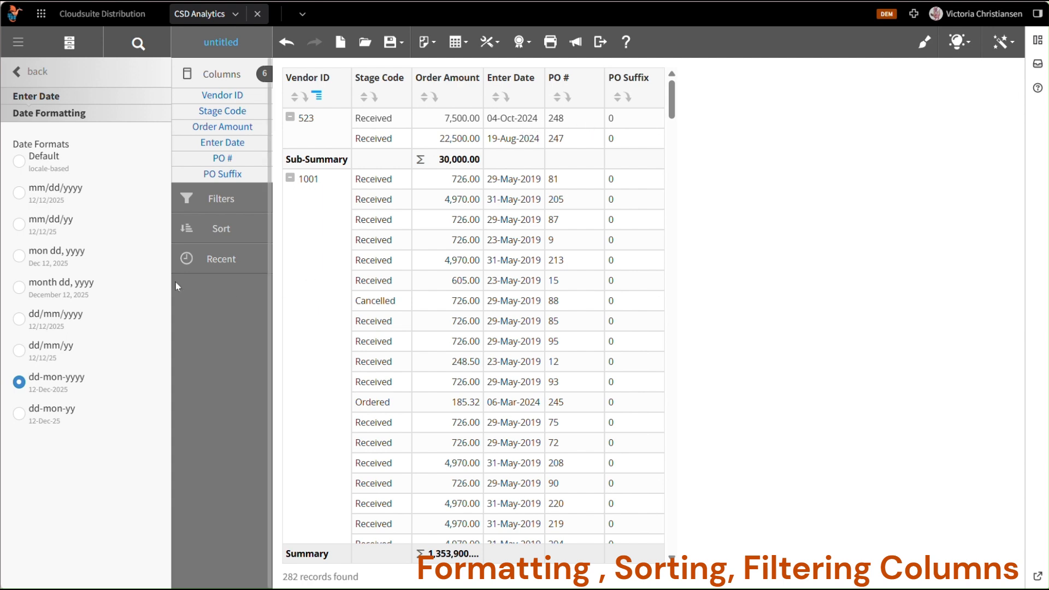
click(33, 167)
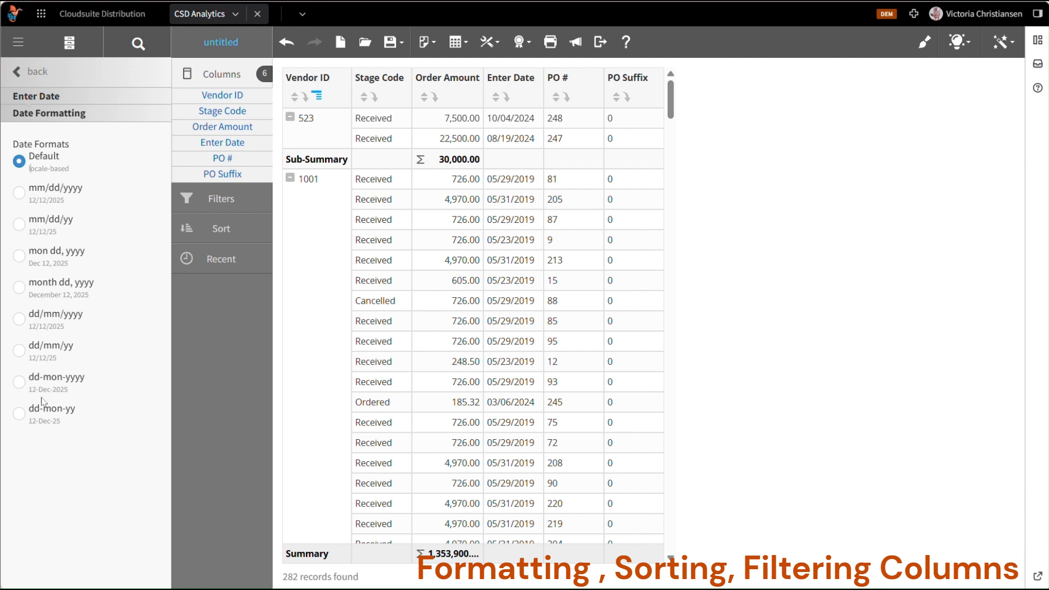
click(20, 415)
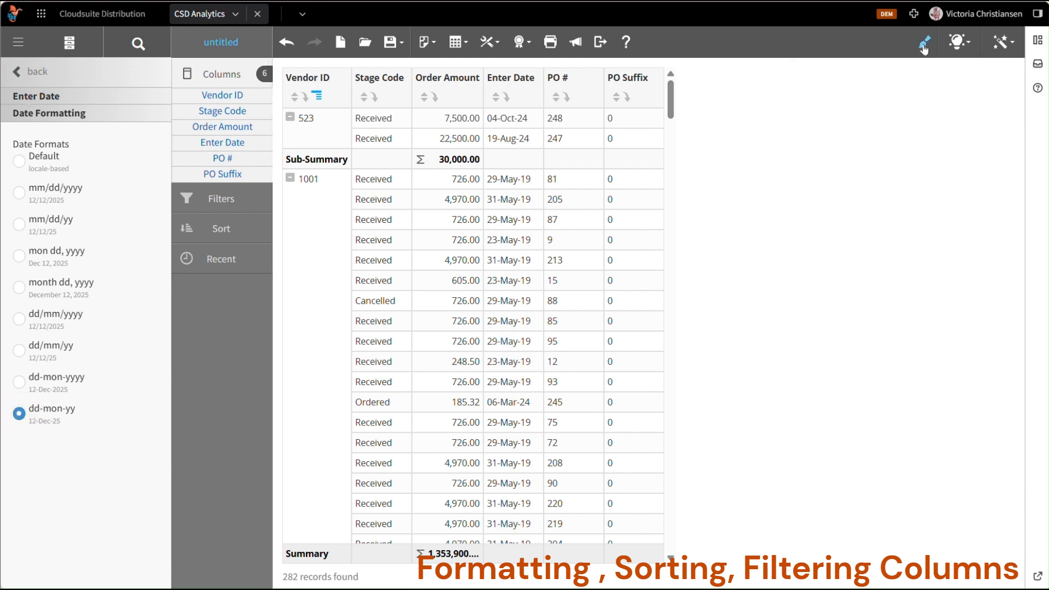
Step: Filter the table on Stage Code equal to Ordered and Acknowledged
click(797, 142)
click(376, 99)
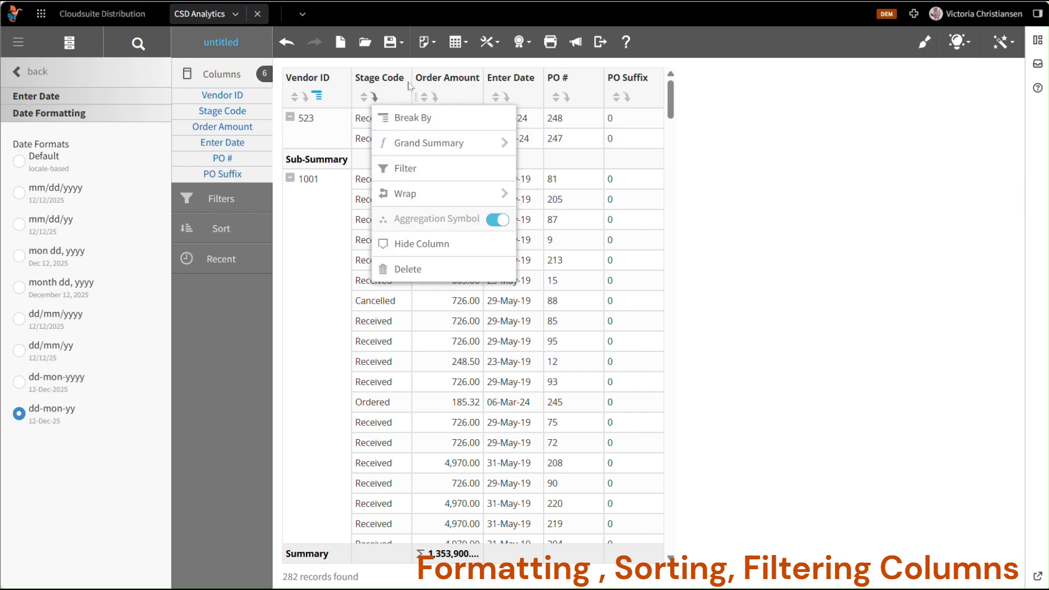
click(204, 388)
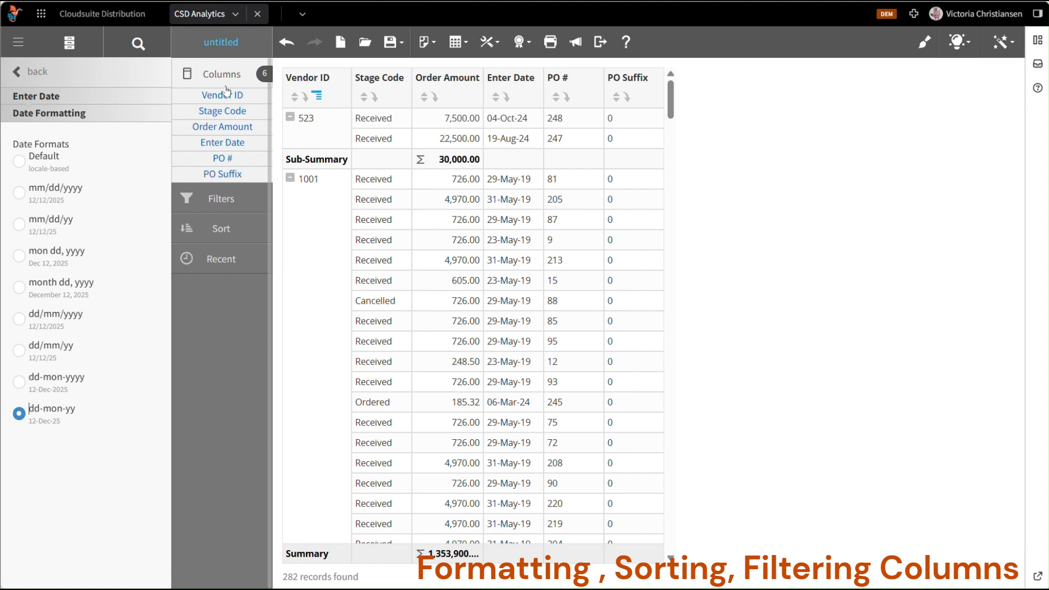
drag(249, 116, 241, 199)
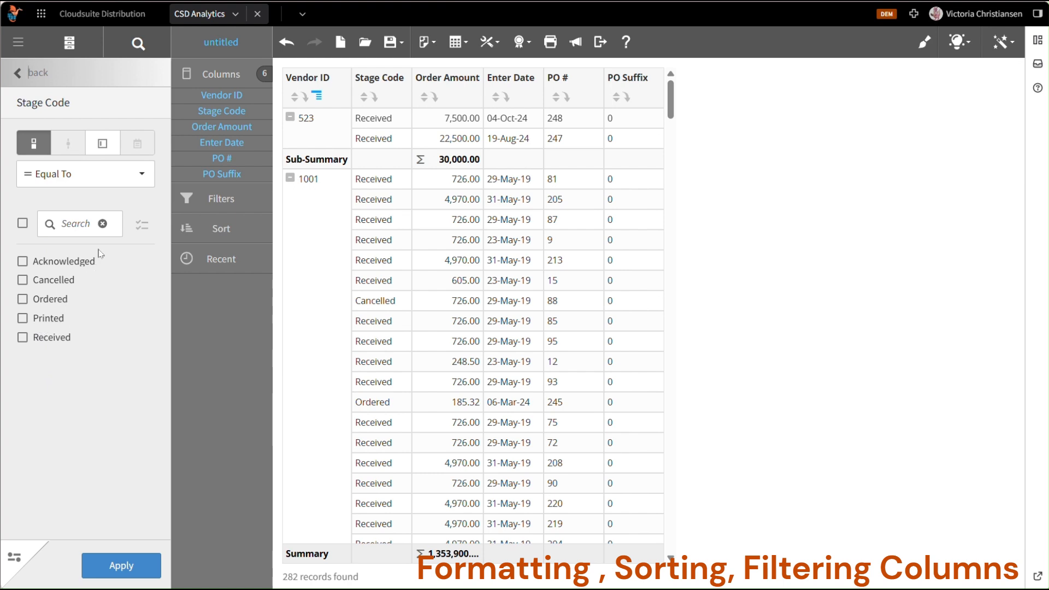
click(22, 299)
click(23, 261)
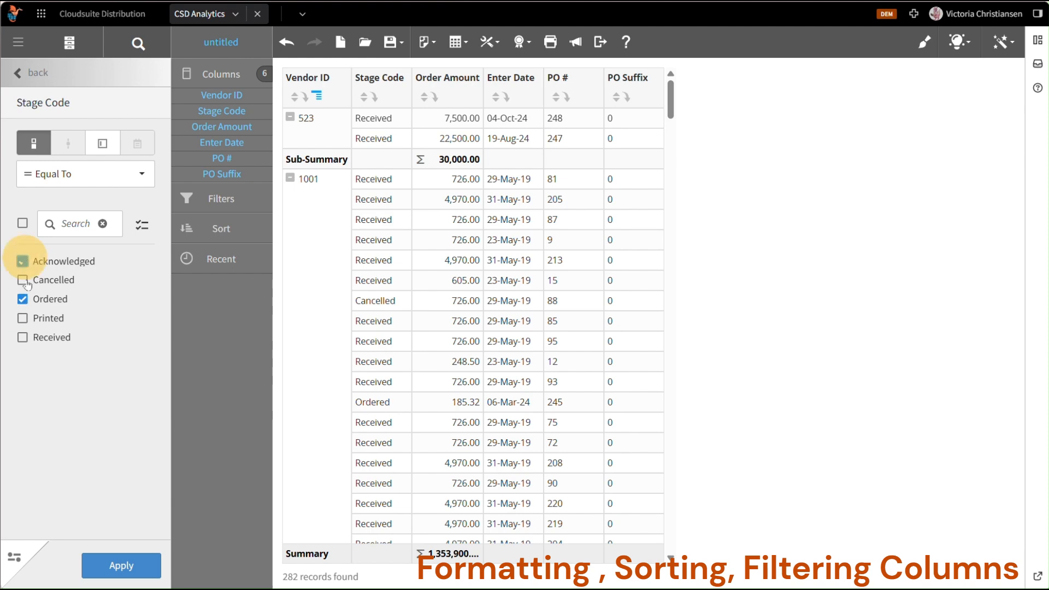
click(123, 567)
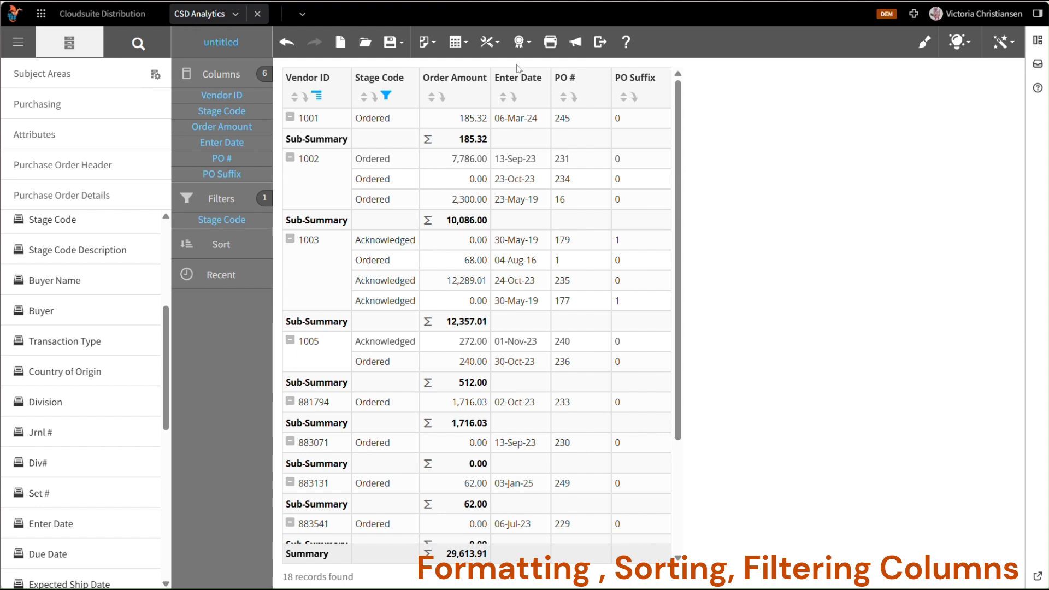
Step: Cycle through the Enter Date sort orders and leave the table sorted by Enter Date descending
click(503, 97)
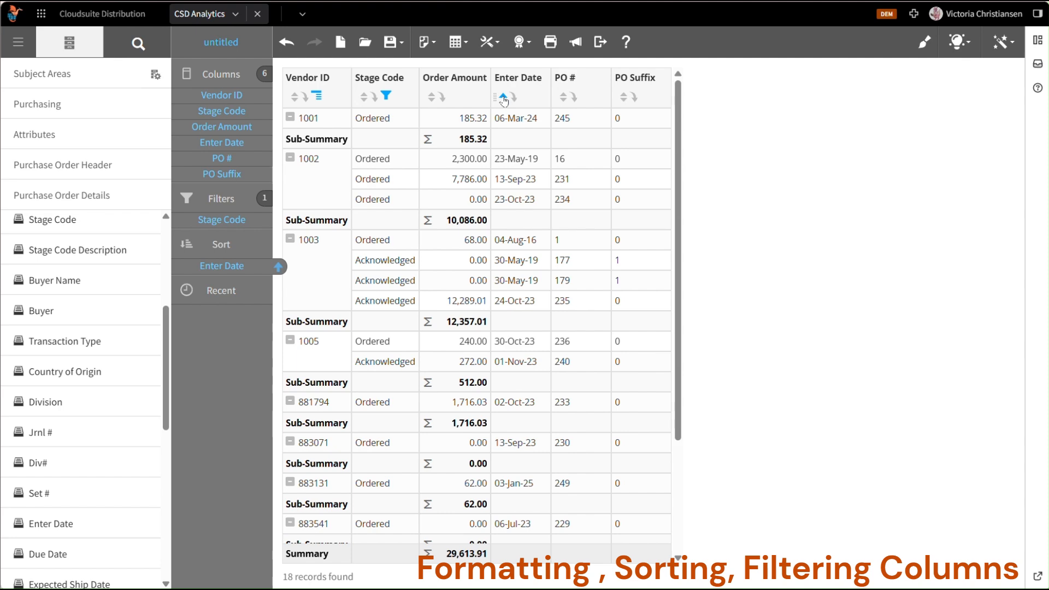
click(503, 99)
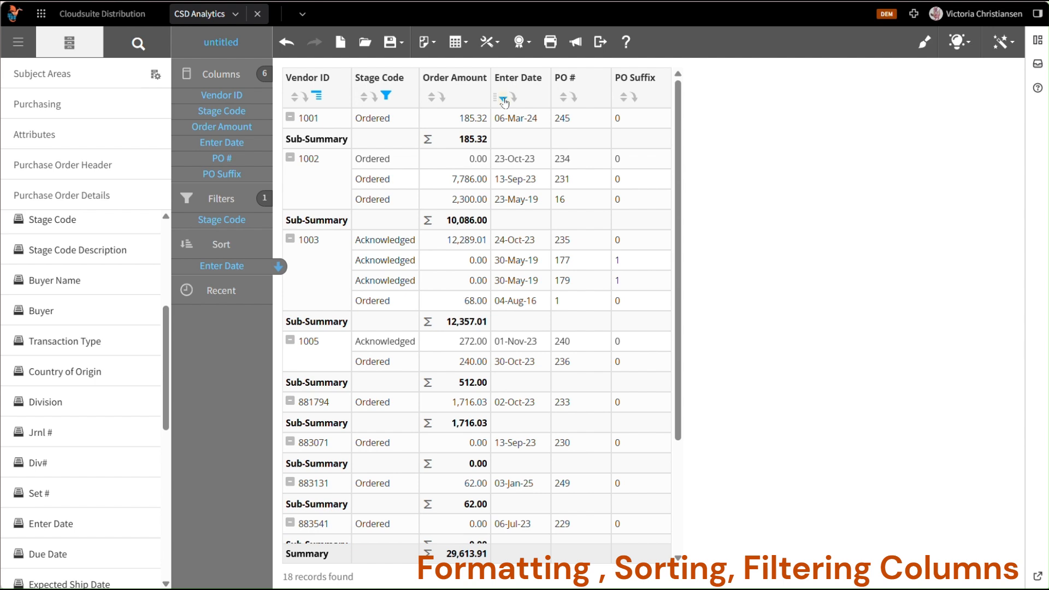
click(503, 99)
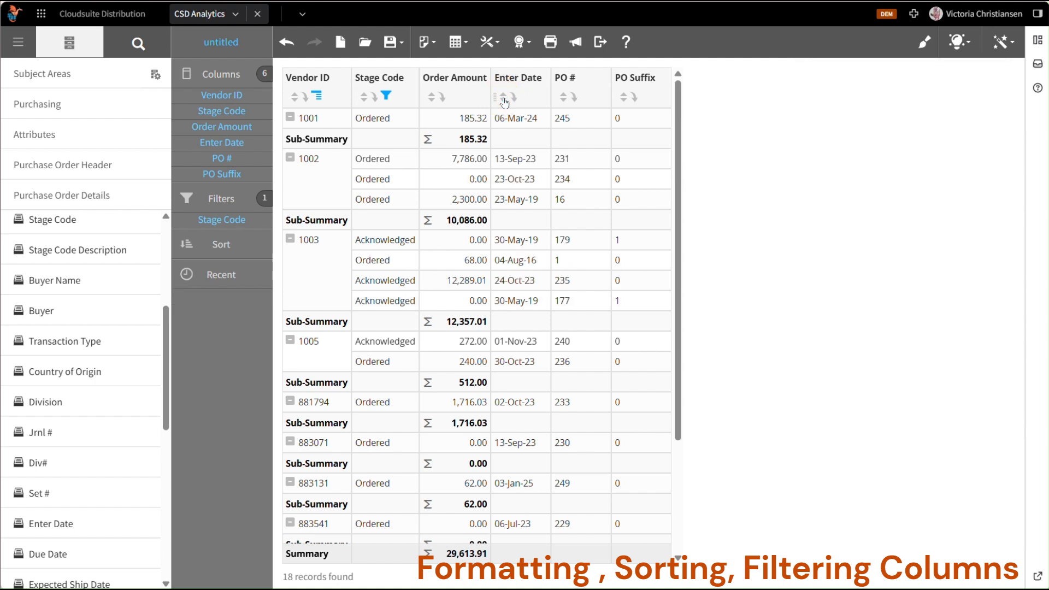
click(504, 100)
click(503, 100)
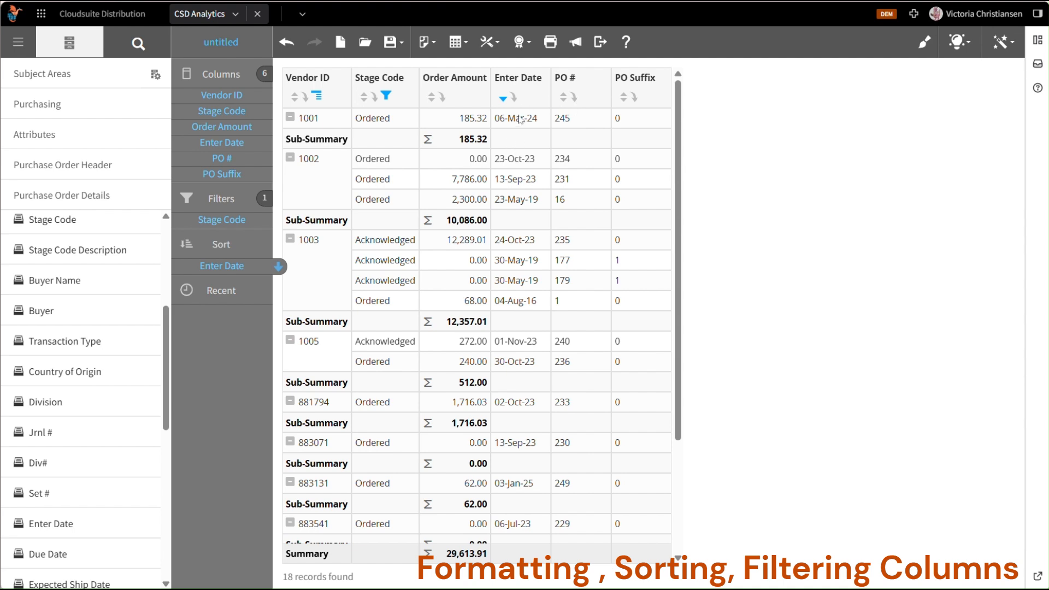
Step: Try sorting the table by PO # ascending, clear that sort, and return to sorting by Enter Date descending
click(563, 98)
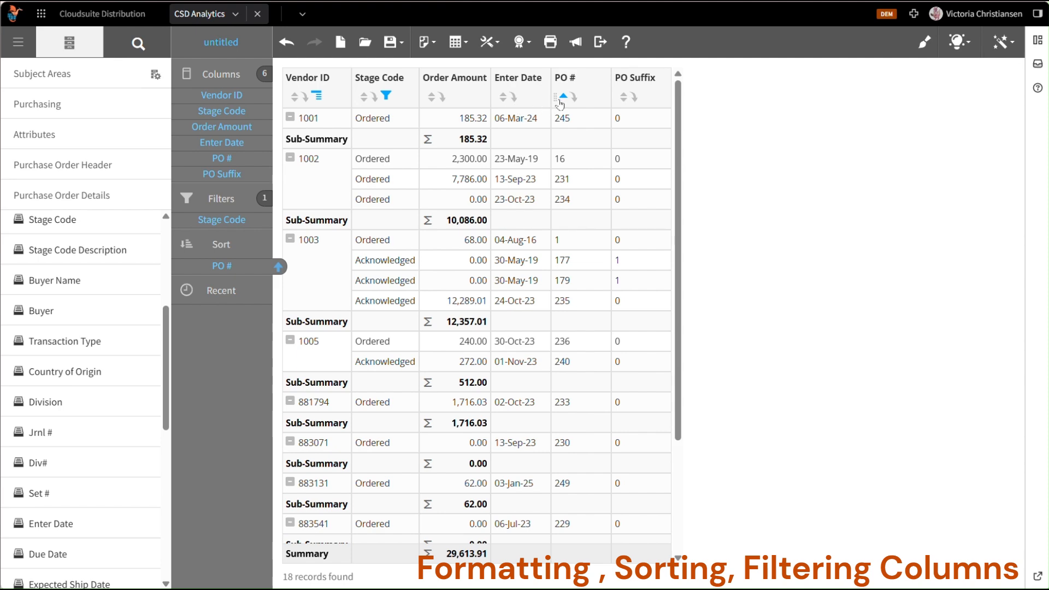
click(563, 97)
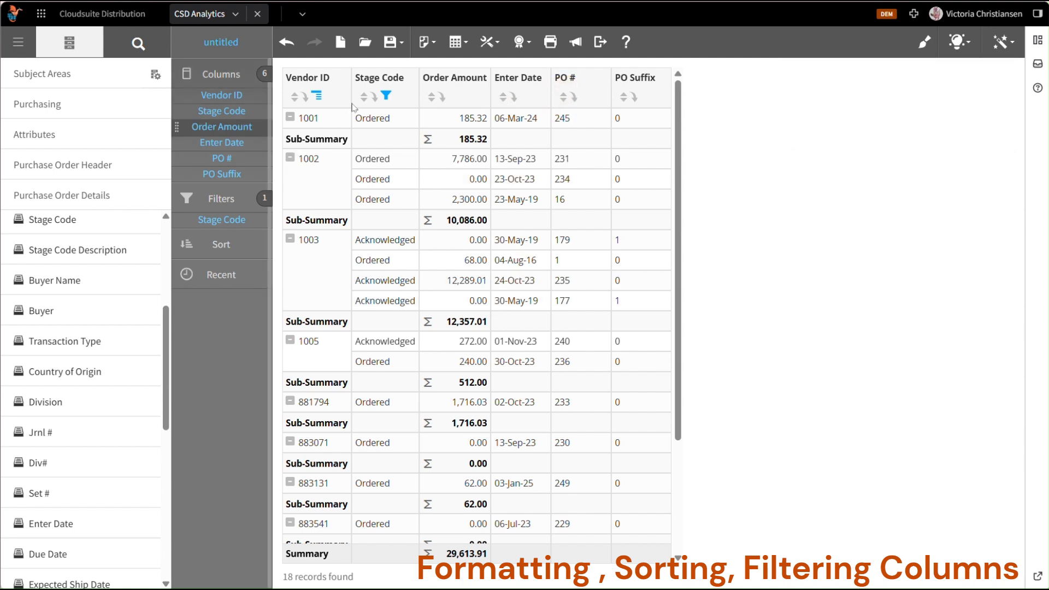
click(502, 98)
click(502, 98)
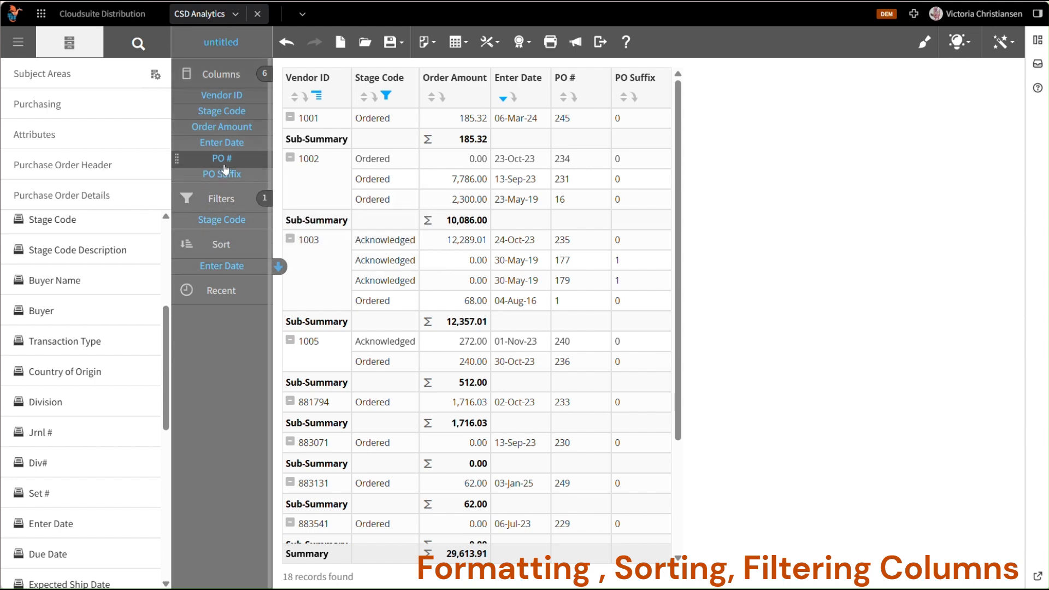
Step: Add PO # as a second sort level below Enter Date, in ascending order
drag(232, 160, 230, 283)
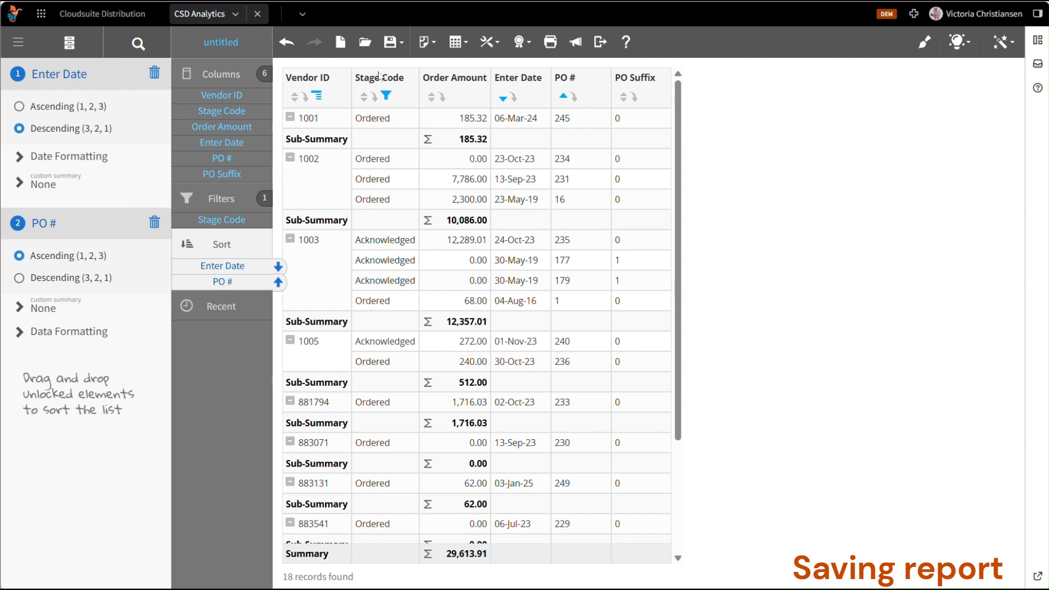
Step: Start saving the report and create a folder named New POs in the shared Custom Reports / Purchase Reports folder
click(390, 46)
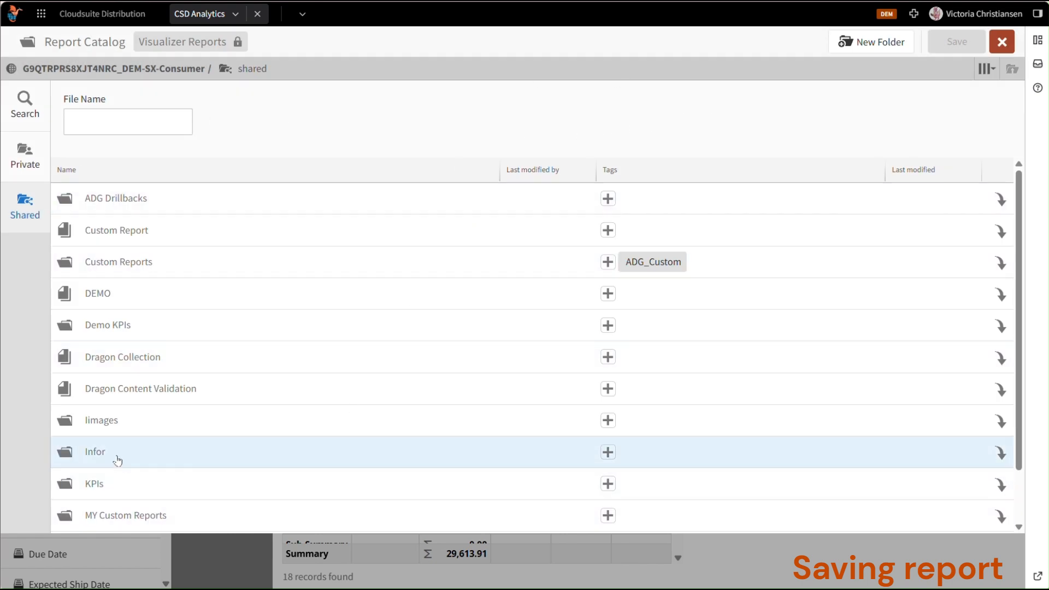
scroll(123, 210, down, 1)
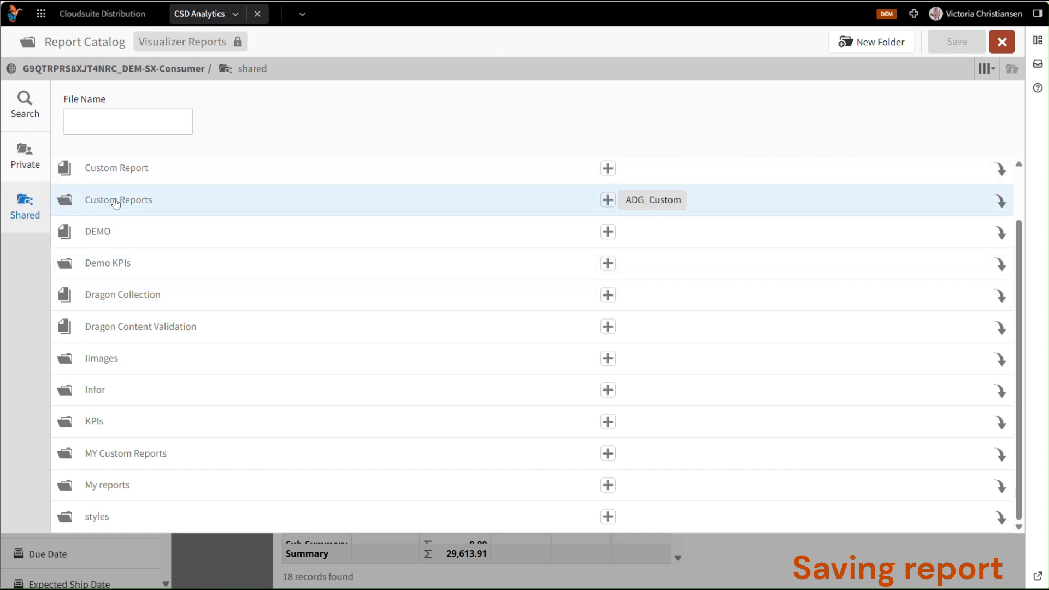
click(110, 201)
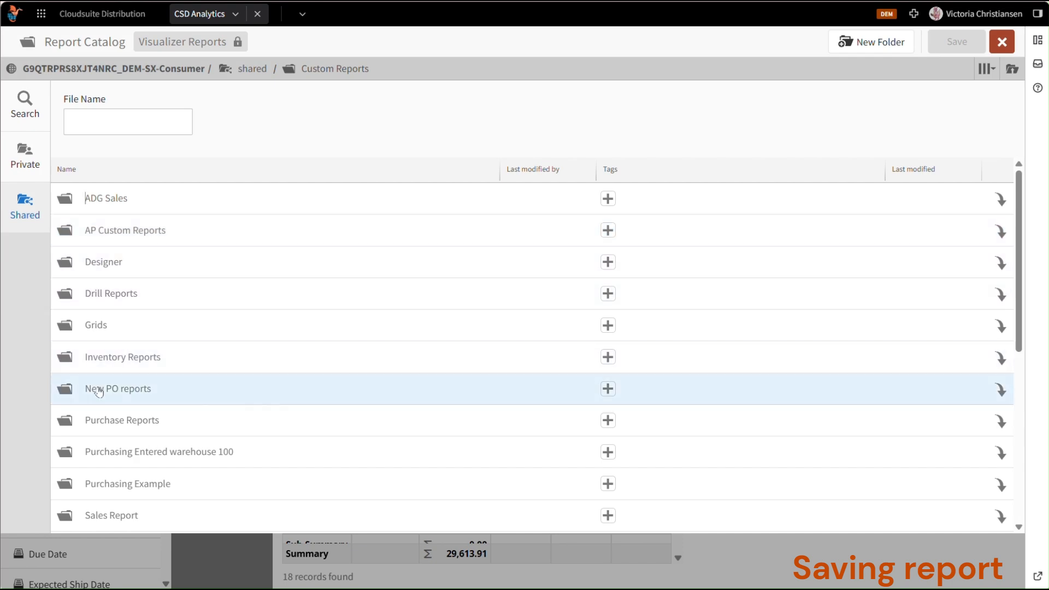
click(112, 422)
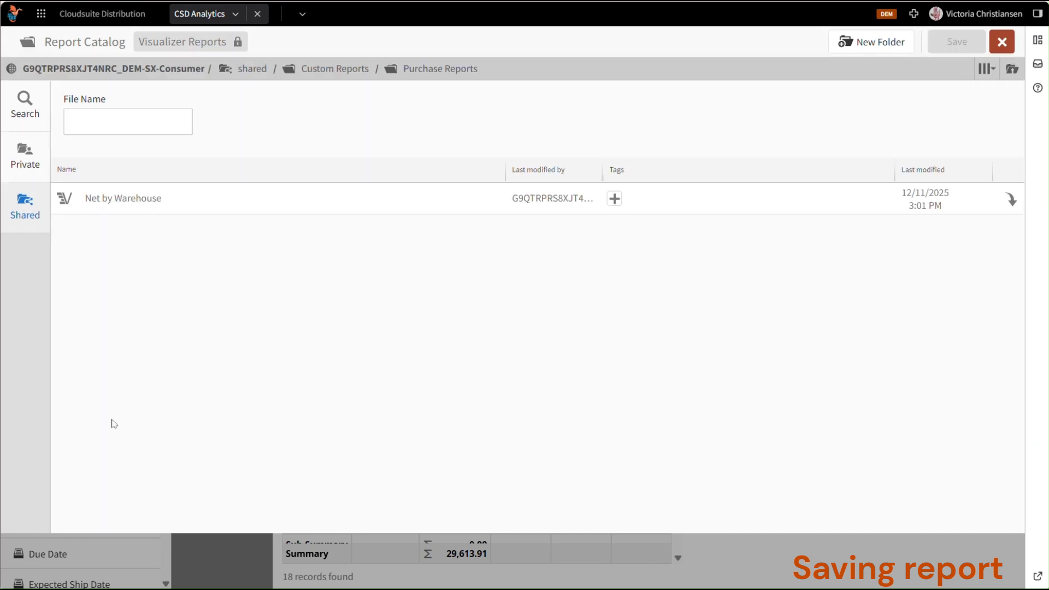
click(870, 43)
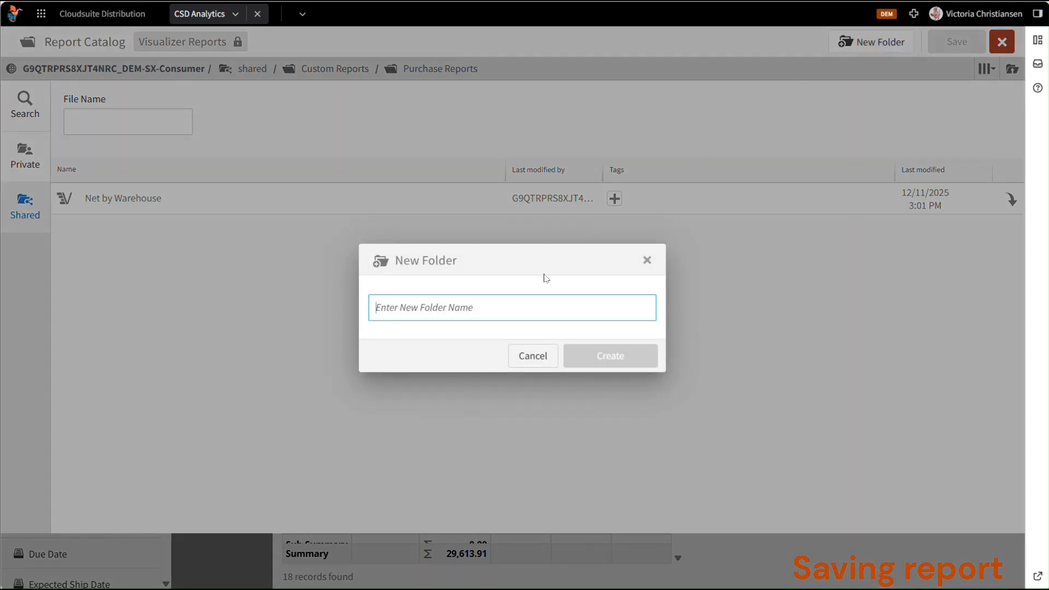
text(New POs)
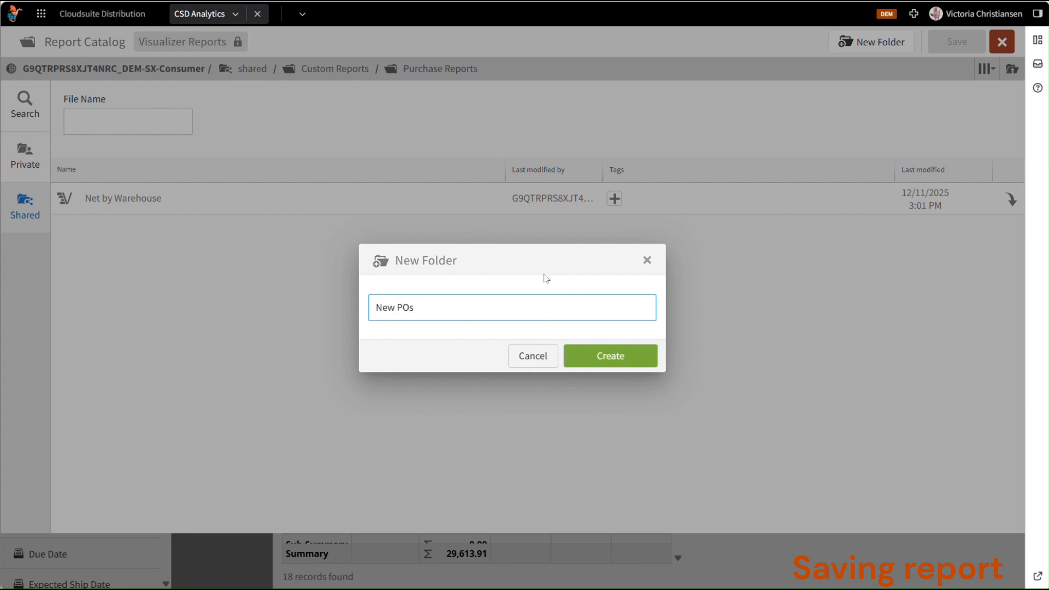
click(614, 359)
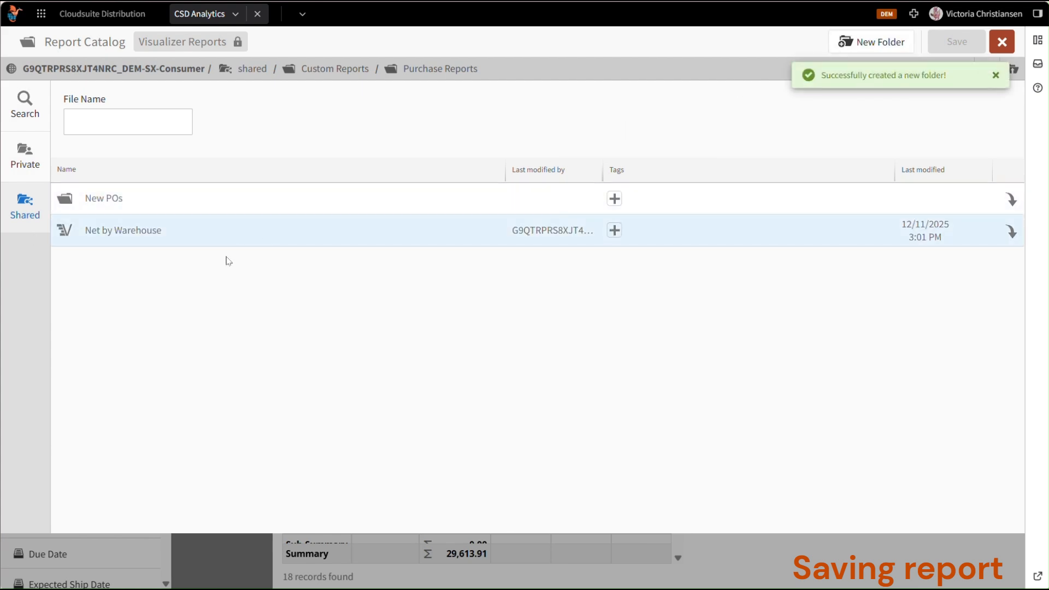
Step: Save the report as Open Pos in the New POs folder
click(82, 198)
click(117, 116)
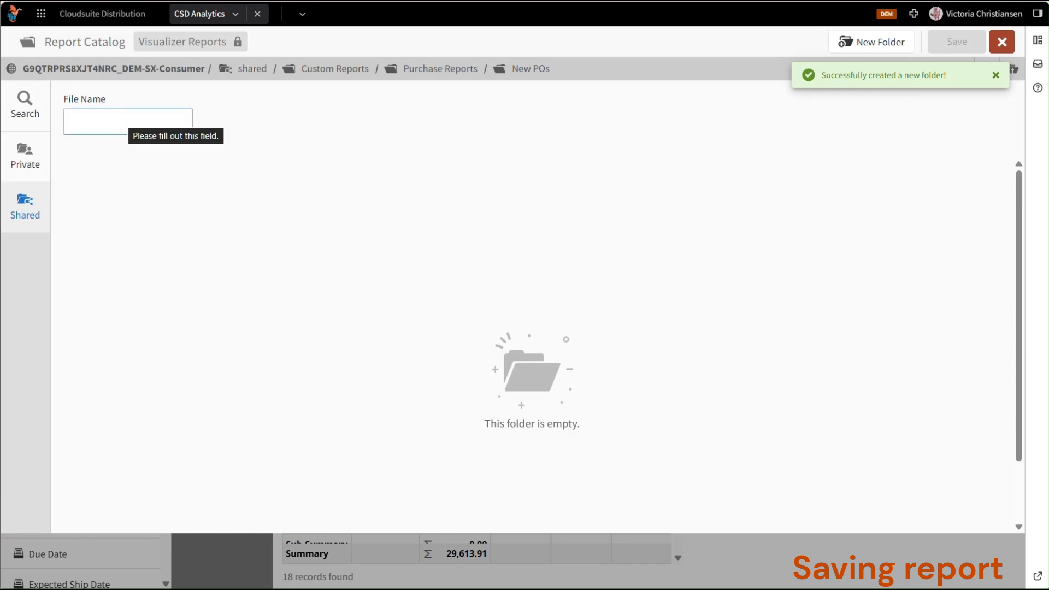
text(Open Pos)
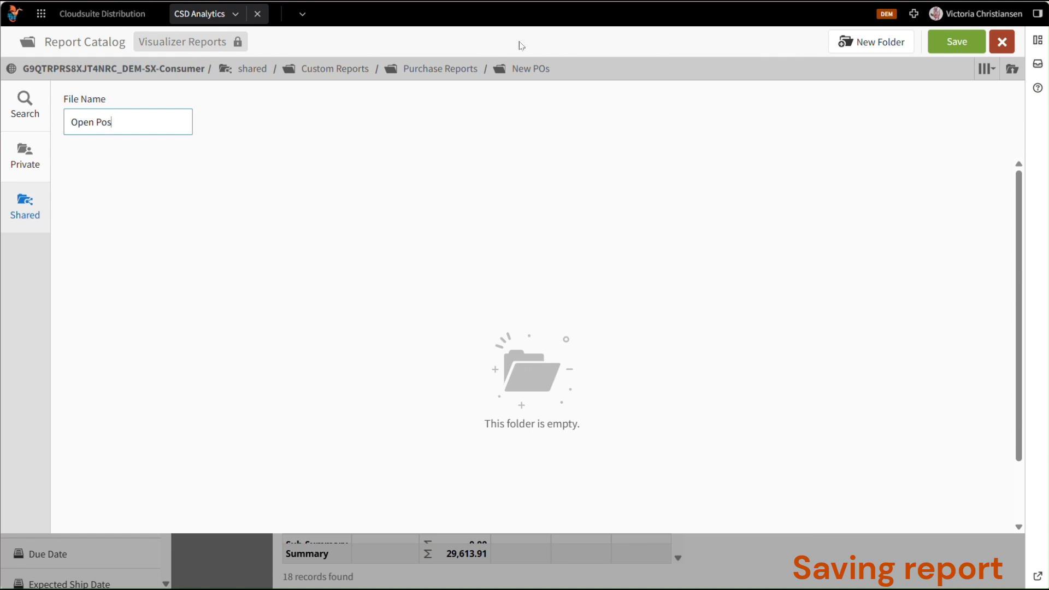
click(954, 44)
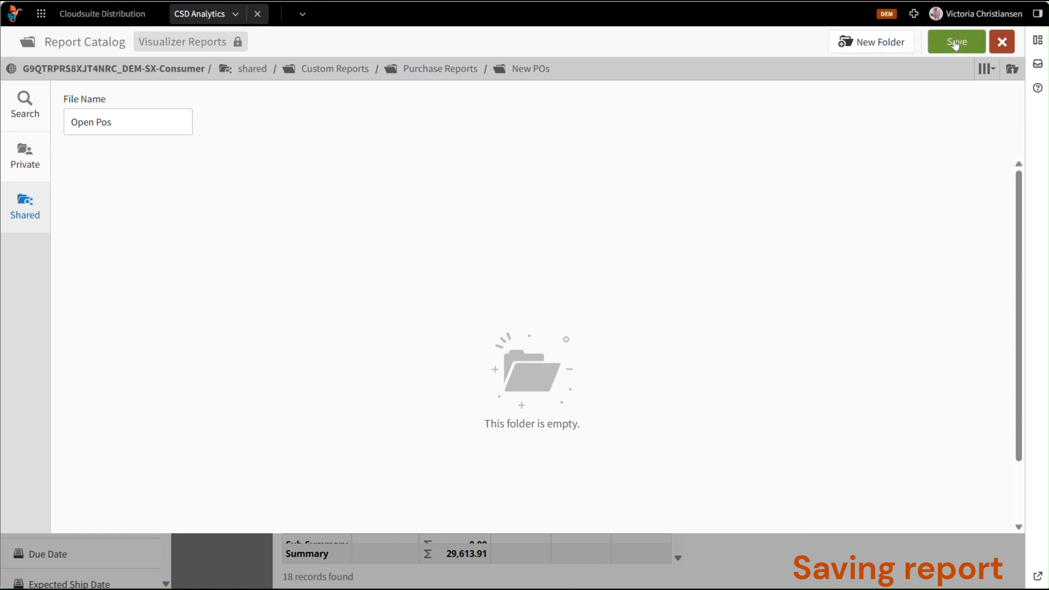